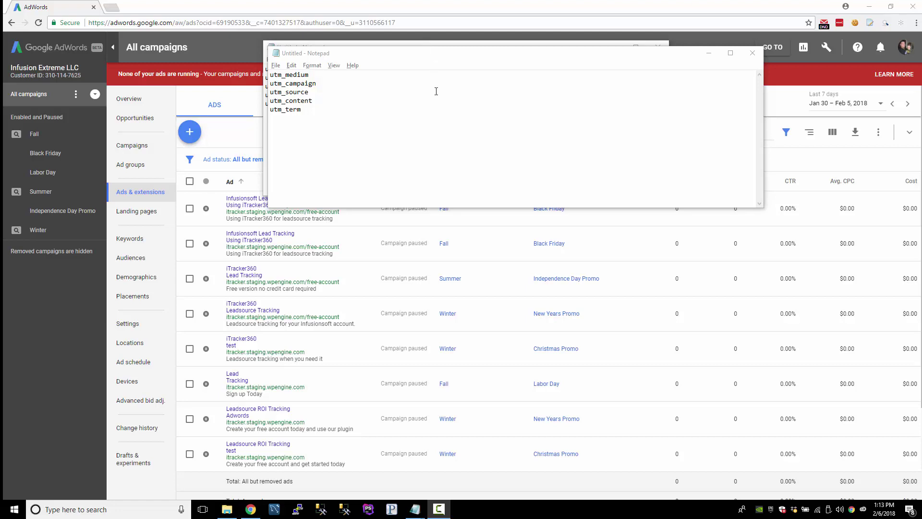
- Close the Notepad window containing only the bare UTM parameter names without saving it
{"action": "left_click", "coordinate": [418, 68]}
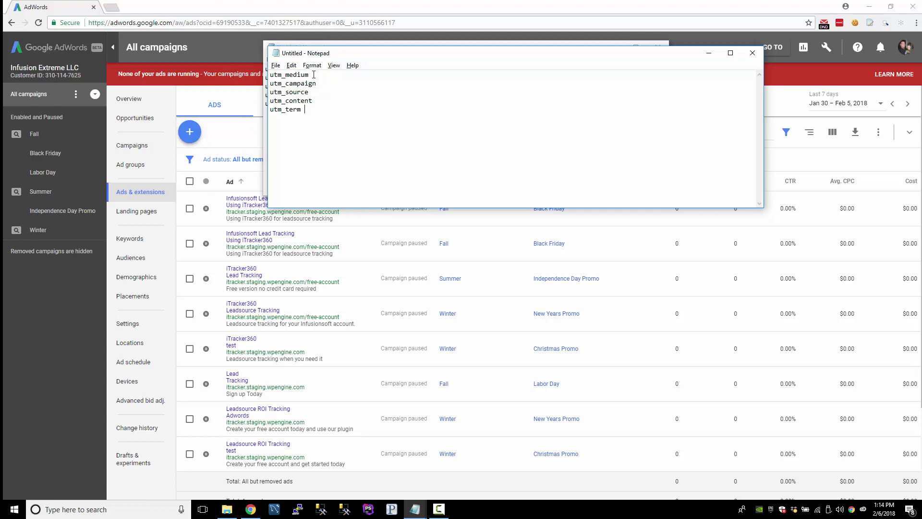
{"action": "left_click_drag", "start_coordinate": [380, 55], "coordinate": [363, 53]}
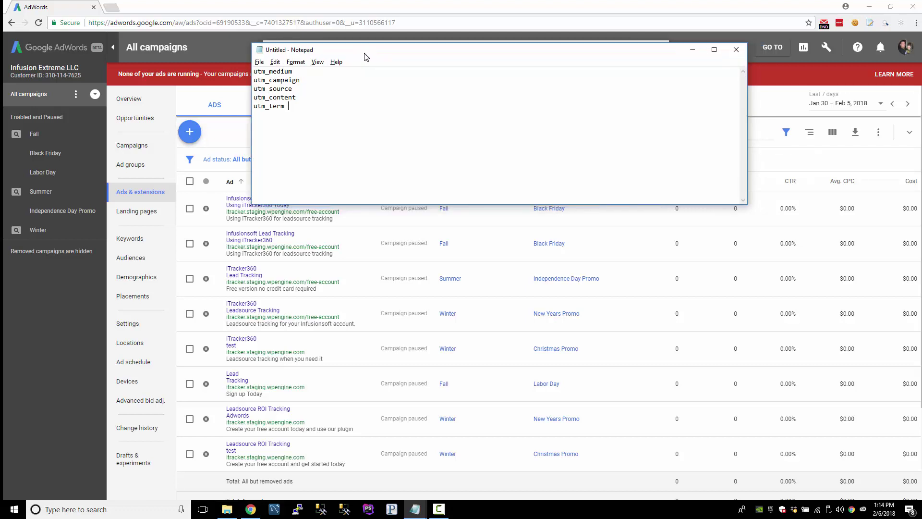
{"action": "key", "text": "ctrl+a"}
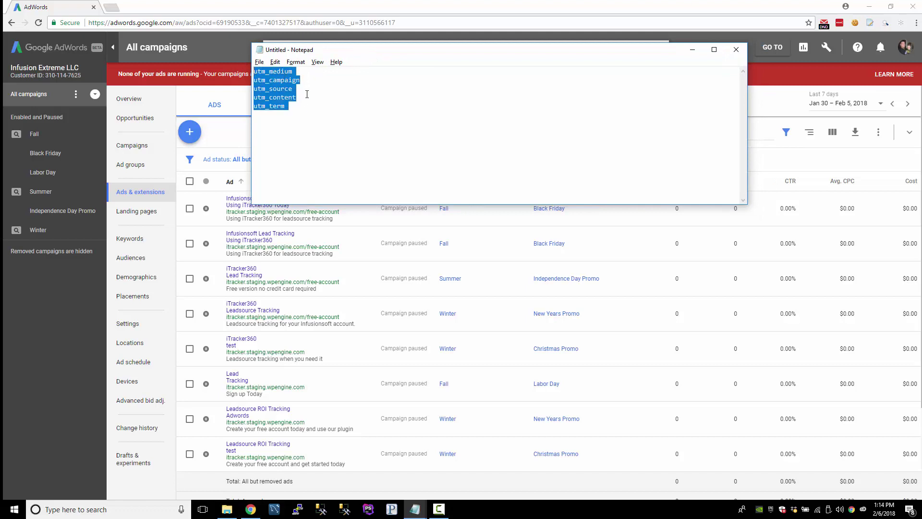
{"action": "left_click", "coordinate": [308, 97]}
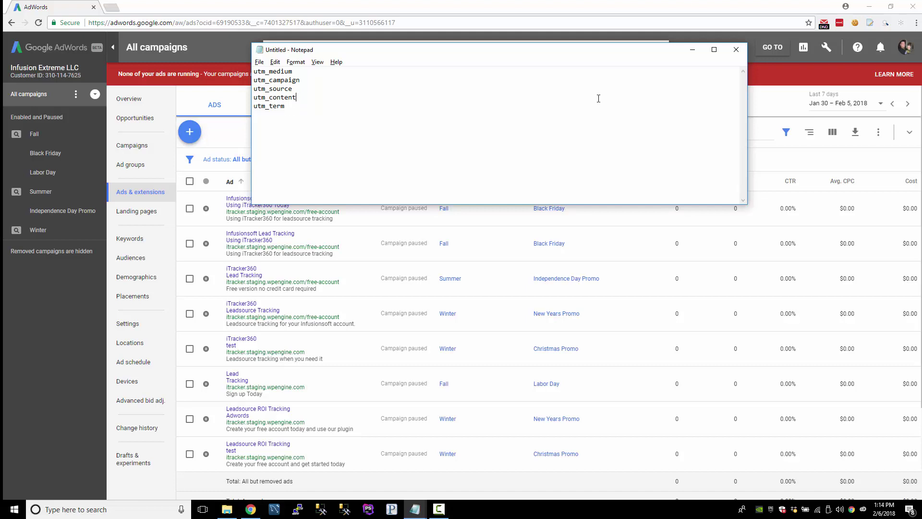
{"action": "left_click", "coordinate": [735, 50]}
{"action": "left_click", "coordinate": [479, 255]}
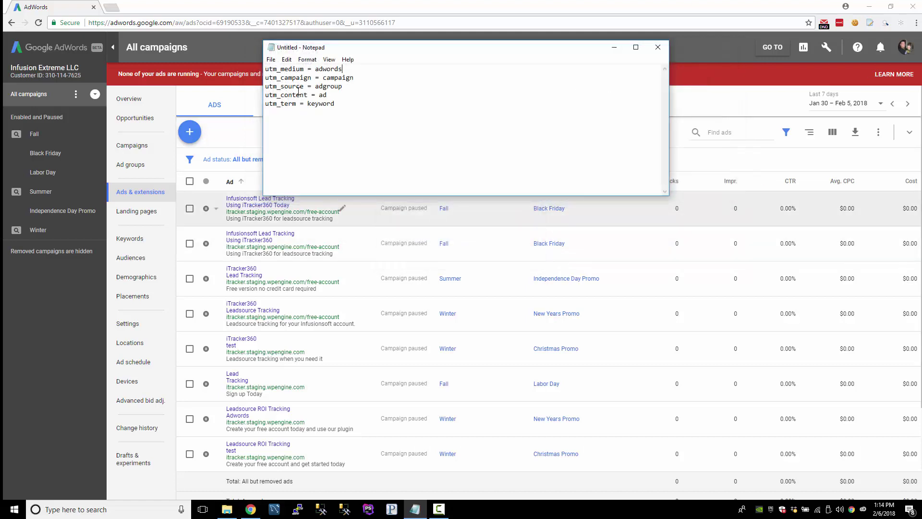
- Review which AdWords values the notes assign to utm_medium, utm_campaign and utm_source
{"action": "double_click", "coordinate": [303, 86]}
{"action": "double_click", "coordinate": [302, 69]}
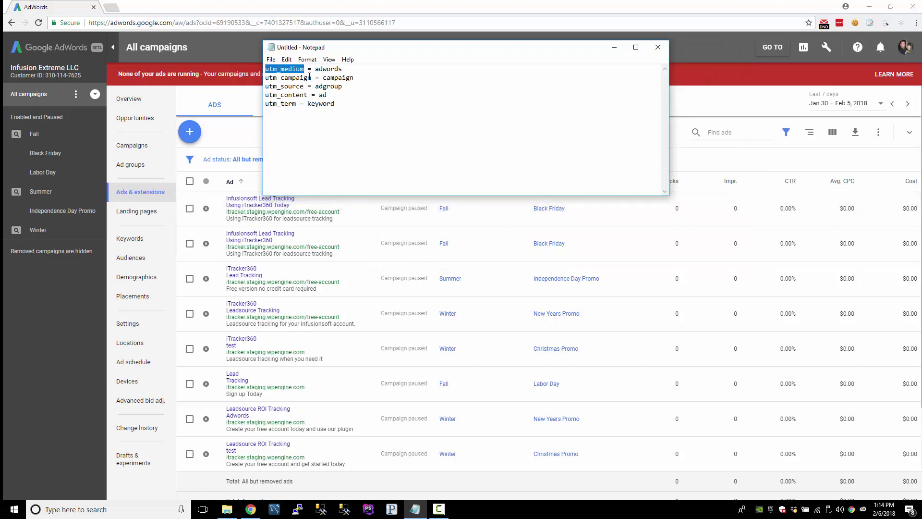
{"action": "left_click_drag", "start_coordinate": [310, 78], "coordinate": [252, 78]}
{"action": "left_click", "coordinate": [347, 87]}
{"action": "left_click_drag", "start_coordinate": [315, 69], "coordinate": [342, 69]}
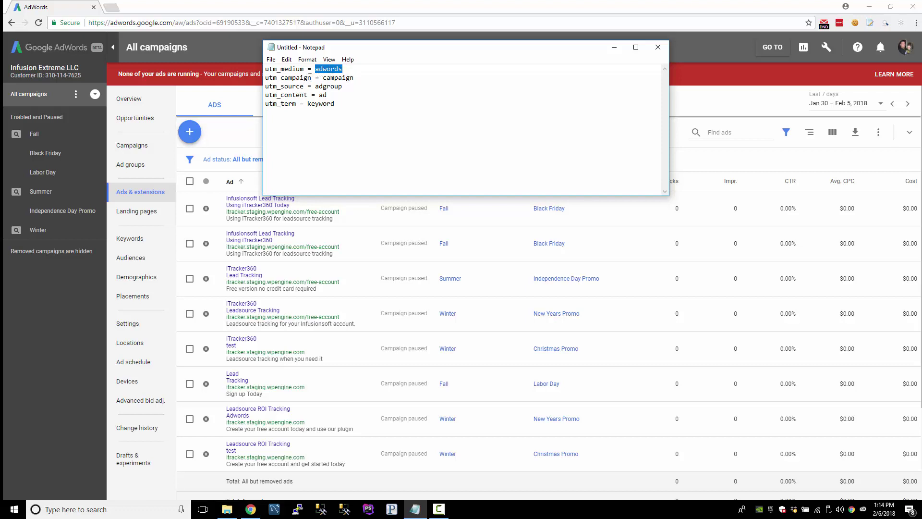
{"action": "left_click_drag", "start_coordinate": [321, 77], "coordinate": [354, 78]}
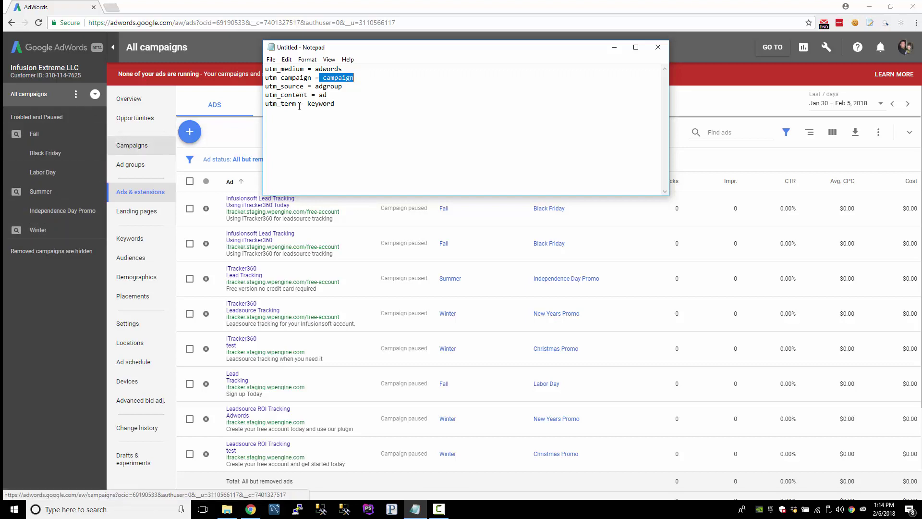
{"action": "left_click_drag", "start_coordinate": [304, 86], "coordinate": [347, 86]}
{"action": "left_click", "coordinate": [350, 87]}
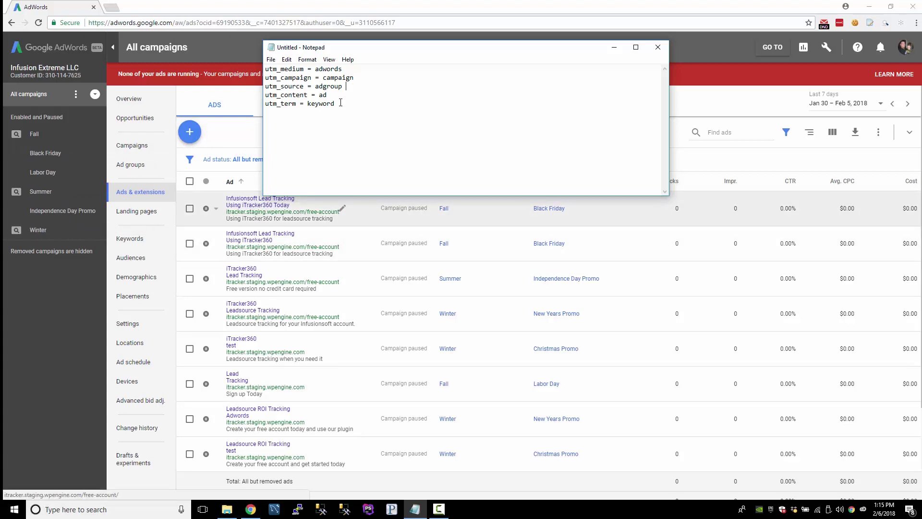
{"action": "key", "text": "shift+Home"}
- Review which AdWords values the notes assign to utm_content and utm_term, moving the Notepad window off the ad list
{"action": "left_click", "coordinate": [319, 95]}
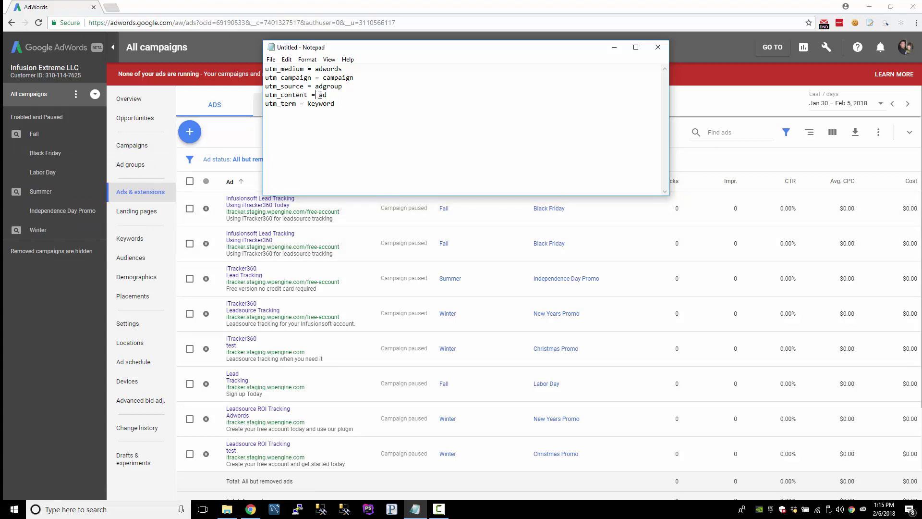
{"action": "left_click_drag", "start_coordinate": [318, 95], "coordinate": [334, 96]}
{"action": "left_click_drag", "start_coordinate": [374, 48], "coordinate": [421, 40]}
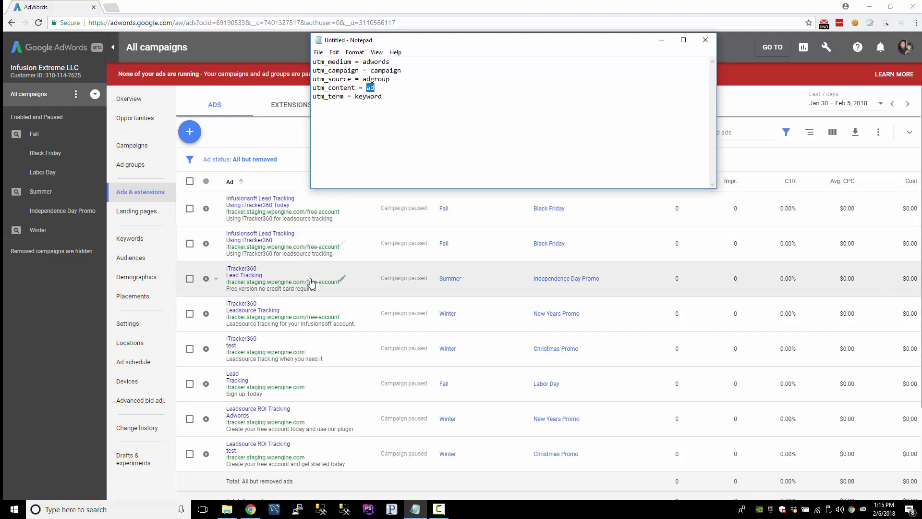
{"action": "left_click", "coordinate": [369, 88]}
{"action": "double_click", "coordinate": [370, 89]}
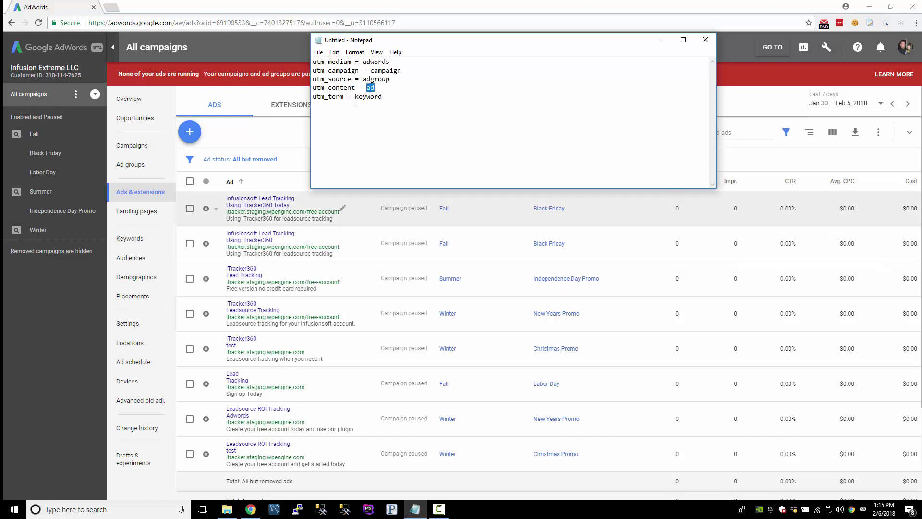
{"action": "left_click", "coordinate": [339, 97]}
{"action": "left_click_drag", "start_coordinate": [355, 97], "coordinate": [387, 97]}
{"action": "left_click", "coordinate": [387, 97]}
- Delete the utm_content and utm_term lines from the parameter notes
{"action": "left_click_drag", "start_coordinate": [410, 112], "coordinate": [313, 88]}
{"action": "key", "text": "Delete"}
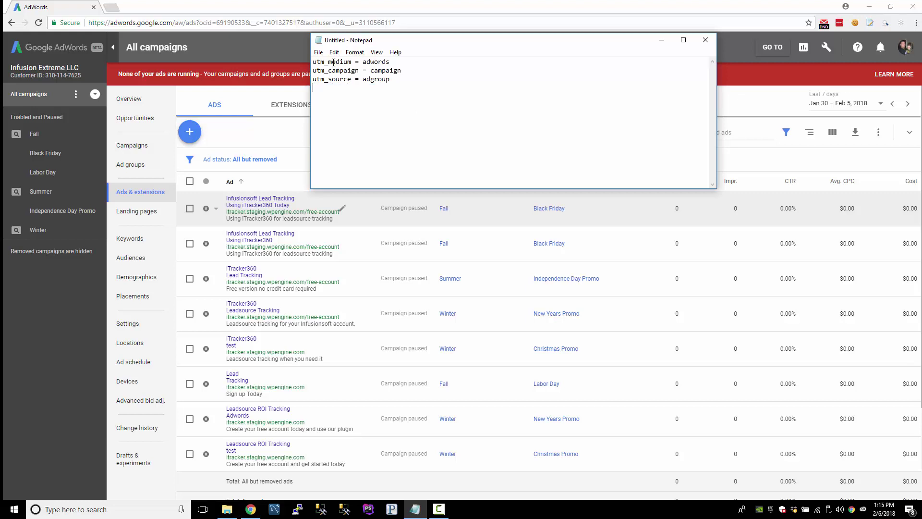
{"action": "left_click_drag", "start_coordinate": [328, 62], "coordinate": [351, 62]}
{"action": "key", "text": "ctrl+a"}
- Write the tracking template start {lpurl}?utm_medium=adwords&utm_campaign={_campaign} below the parameter list in the notes
{"action": "left_click", "coordinate": [434, 106]}
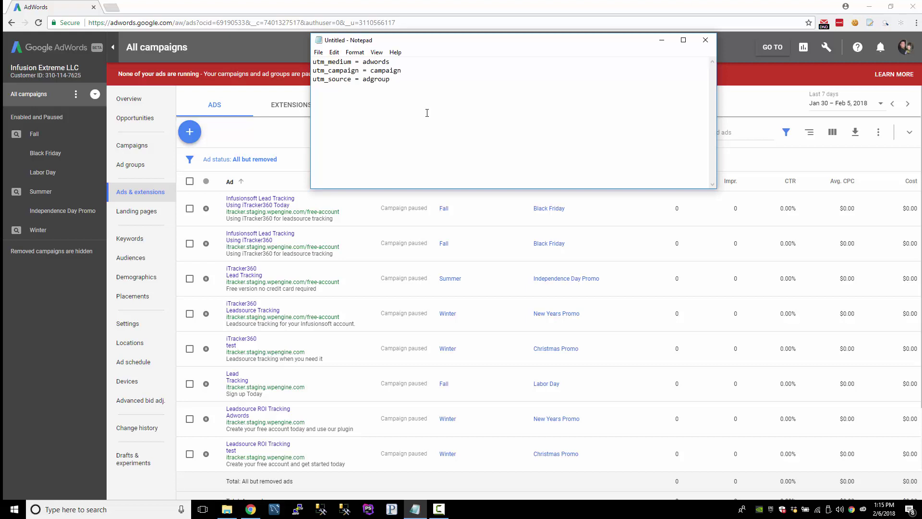
{"action": "type", "text": "{lpurl}?utm_medium=adwords&utm_cam[ai"}
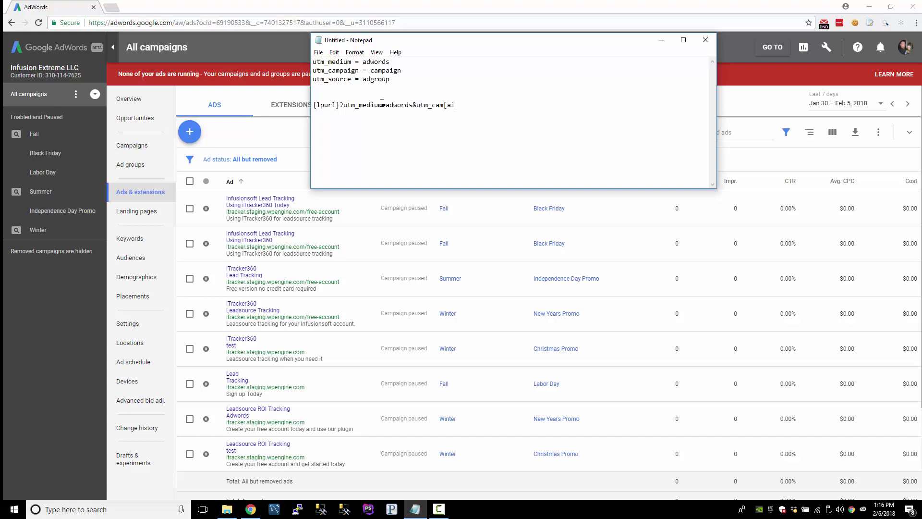
{"action": "key", "text": "BackSpace"}
{"action": "key", "text": "BackSpace"}
{"action": "key", "text": "BackSpace"}
{"action": "type", "text": "paign={_campaign}"}
{"action": "mouse_move", "coordinate": [474, 105]}
{"action": "left_mouse_down"}
{"action": "mouse_move", "coordinate": [508, 104]}
{"action": "mouse_move", "coordinate": [462, 106]}
{"action": "mouse_move", "coordinate": [471, 106]}
{"action": "left_mouse_up"}
{"action": "left_click", "coordinate": [476, 107]}
{"action": "left_click", "coordinate": [471, 105]}
{"action": "left_click", "coordinate": [482, 110]}
- Append &utm_source={_adgroup} to the end of the tracking template in the notes
{"action": "type", "text": "&utm_source={"}
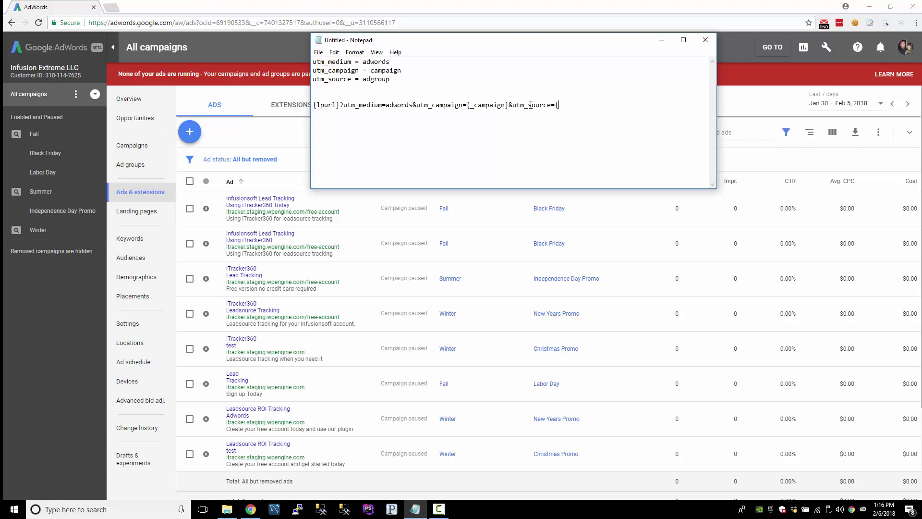
{"action": "type", "text": "+"}
{"action": "key", "text": "BackSpace"}
{"action": "type", "text": "_adgroup}"}
{"action": "left_click_drag", "start_coordinate": [594, 104], "coordinate": [312, 106]}
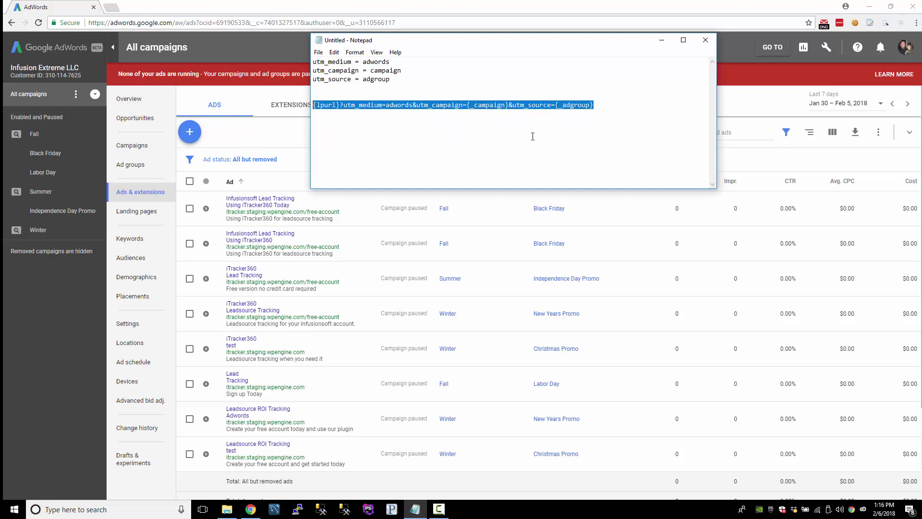
- List the levels Account, Campaign, Ad Group and Ad on separate lines below the tracking template
{"action": "left_click", "coordinate": [616, 133]}
{"action": "type", "text": "Account"}
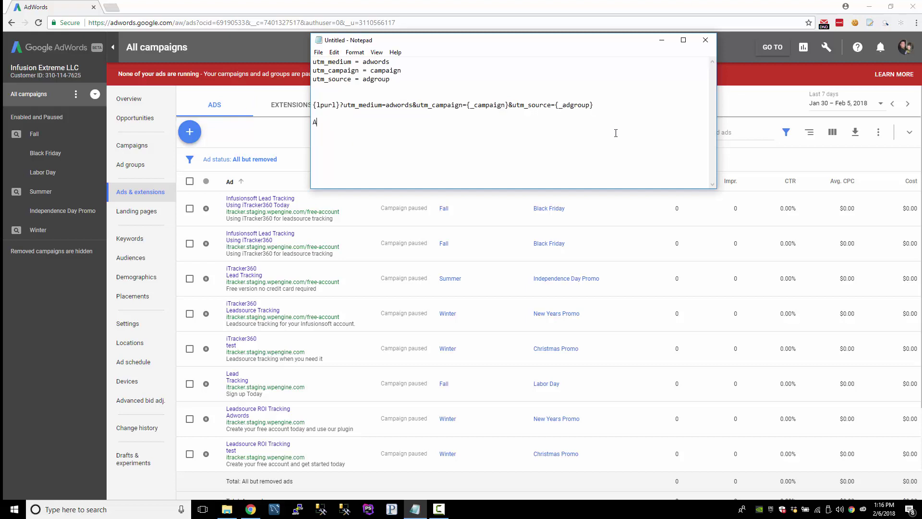
{"action": "key", "text": "Return"}
{"action": "type", "text": "Campaign"}
{"action": "key", "text": "Return"}
{"action": "type", "text": "Ad Group"}
{"action": "key", "text": "Return"}
{"action": "type", "text": "Ad"}
{"action": "key", "text": "Return"}
- Review the Account level, the template's _campaign and _adgroup placeholders, and how its query string matches the three parameter assignments
{"action": "left_click_drag", "start_coordinate": [609, 105], "coordinate": [282, 123]}
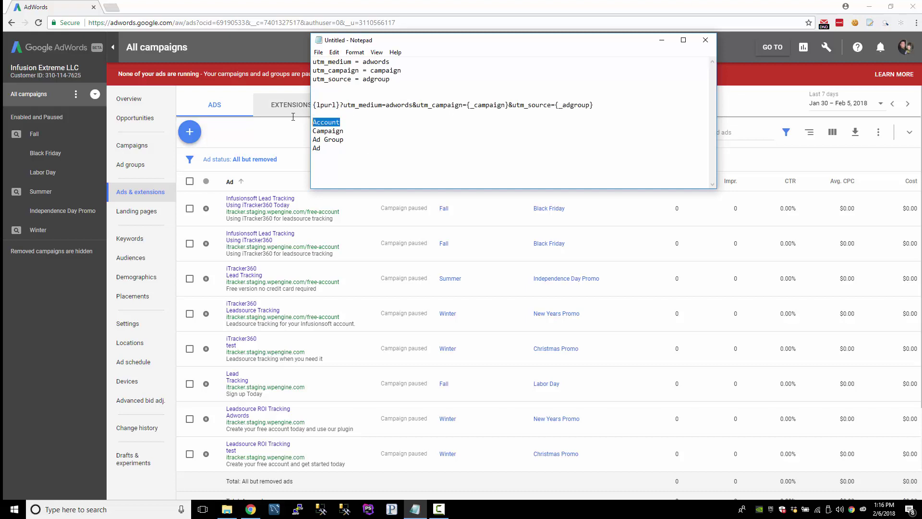
{"action": "left_click", "coordinate": [344, 123]}
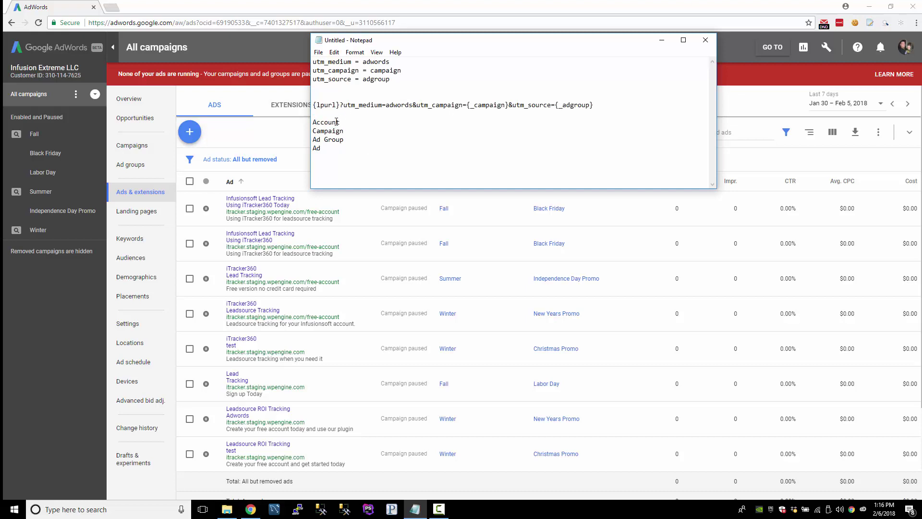
{"action": "double_click", "coordinate": [490, 105]}
{"action": "double_click", "coordinate": [574, 105]}
{"action": "left_click", "coordinate": [485, 138]}
{"action": "left_click_drag", "start_coordinate": [391, 80], "coordinate": [298, 62]}
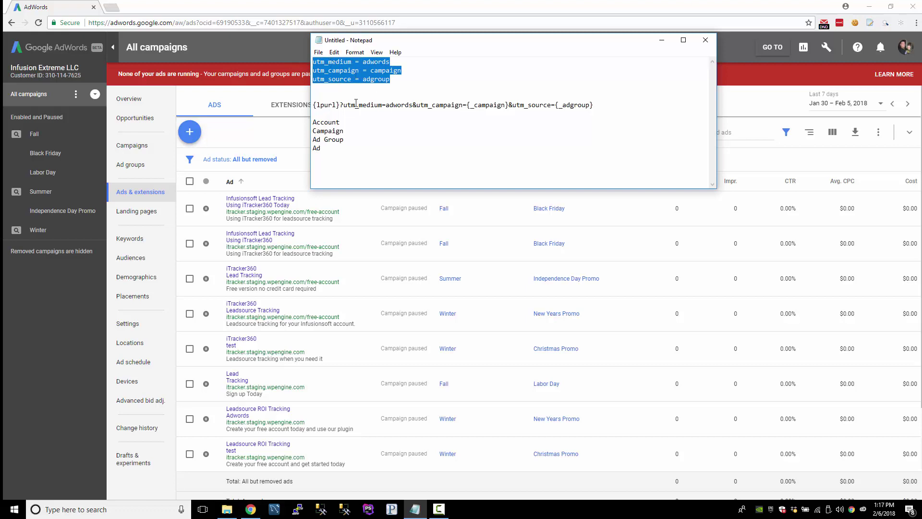
{"action": "left_click_drag", "start_coordinate": [340, 105], "coordinate": [595, 105]}
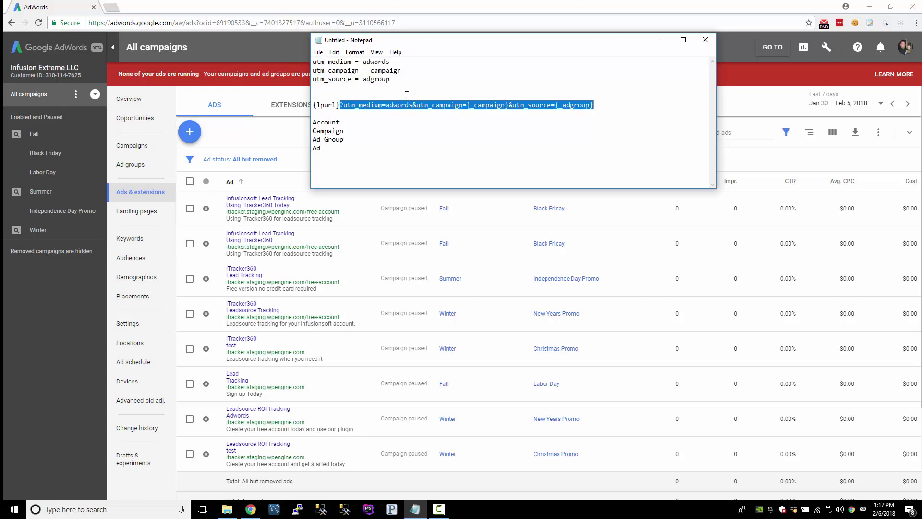
{"action": "left_click", "coordinate": [346, 110]}
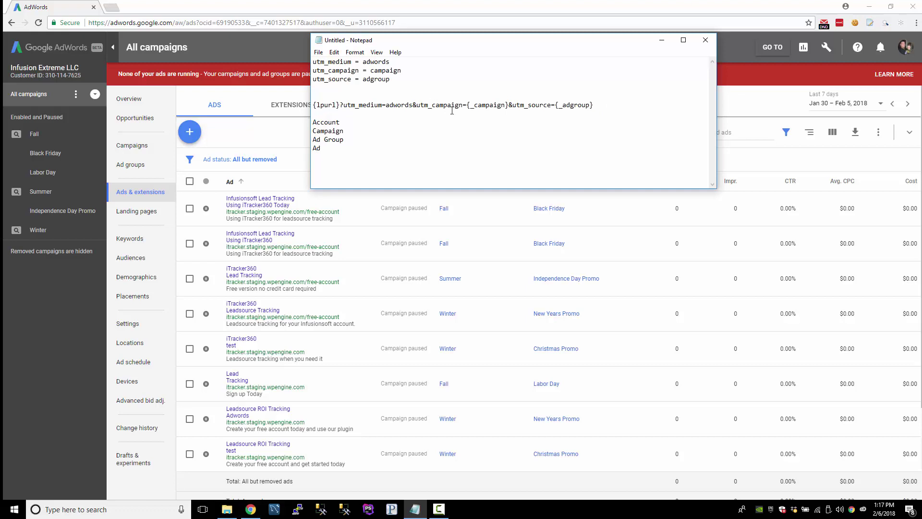
- Copy the template {lpurl}?utm_medium=adwords&utm_campaign={_campaign}&utm_source={_adgroup} from the notes and enter it as the account-level tracking template in AdWords
{"action": "left_click_drag", "start_coordinate": [591, 107], "coordinate": [307, 104]}
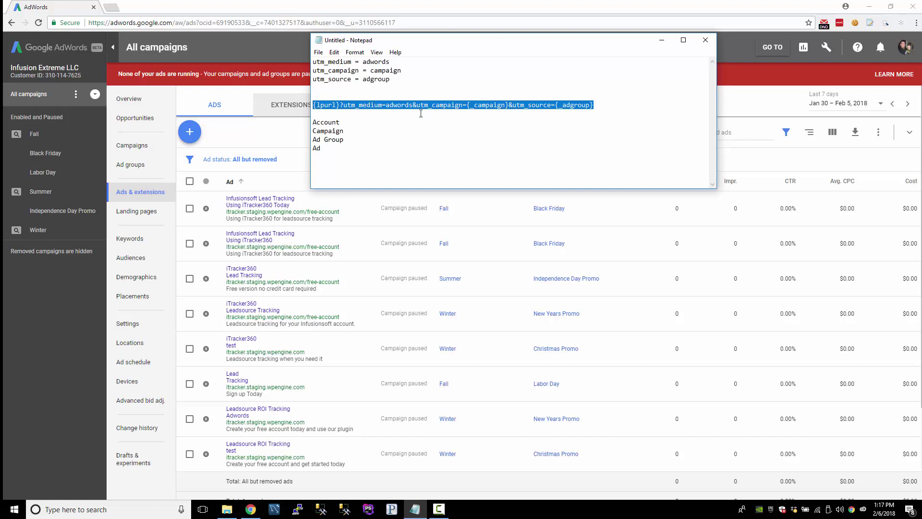
{"action": "left_click", "coordinate": [284, 113]}
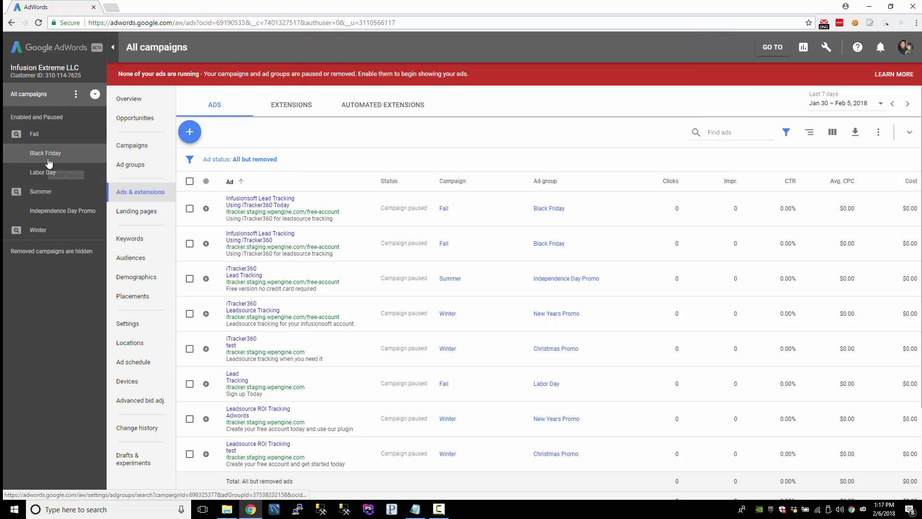
{"action": "left_click", "coordinate": [137, 330]}
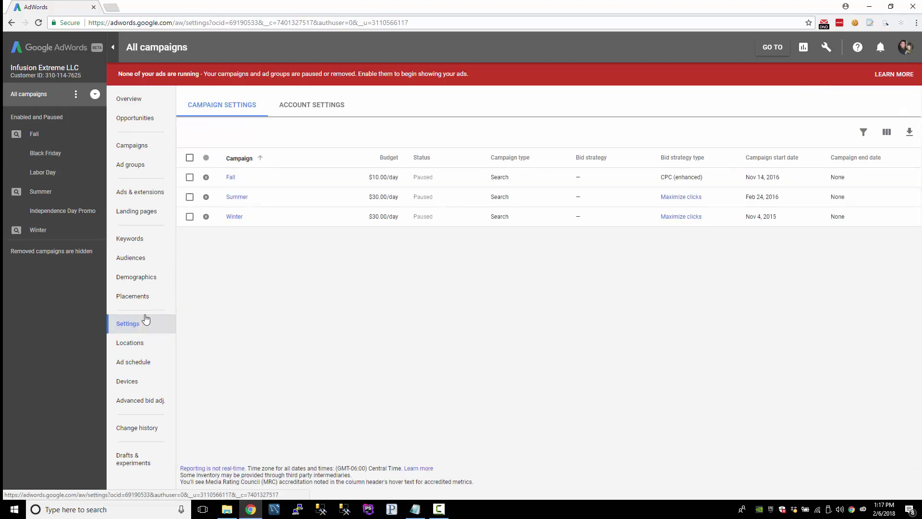
{"action": "left_click", "coordinate": [311, 115]}
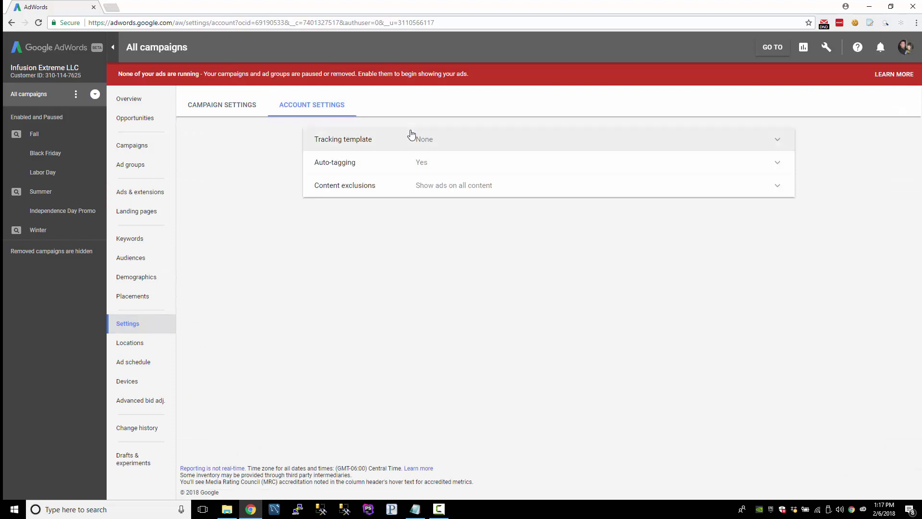
{"action": "left_click", "coordinate": [423, 146]}
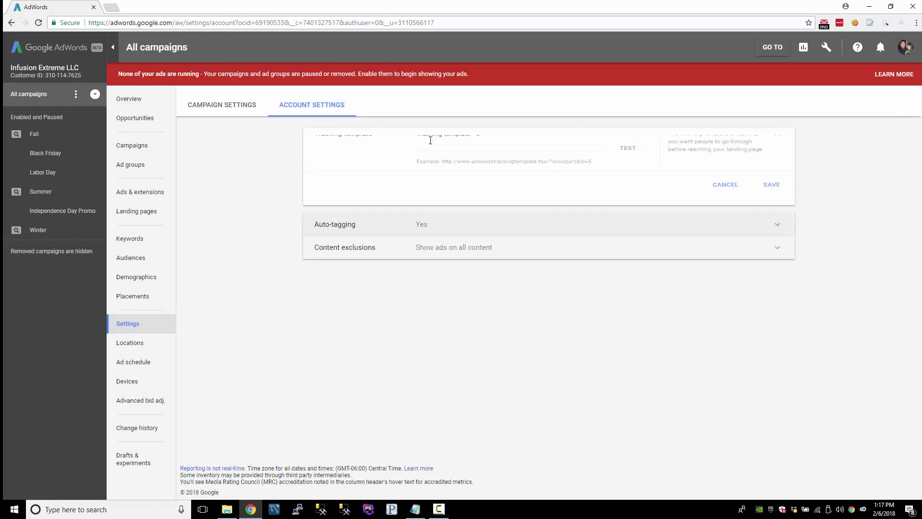
{"action": "key", "text": "ctrl+v"}
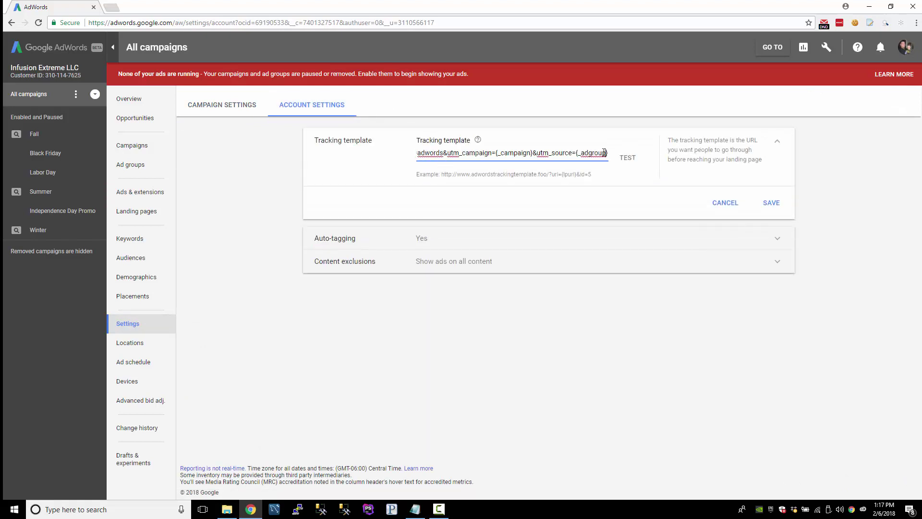
{"action": "left_click_drag", "start_coordinate": [604, 153], "coordinate": [260, 148]}
{"action": "left_click", "coordinate": [546, 187]}
- Test the account tracking template and open the click URL of the first Black Friday sample
{"action": "left_click", "coordinate": [625, 162]}
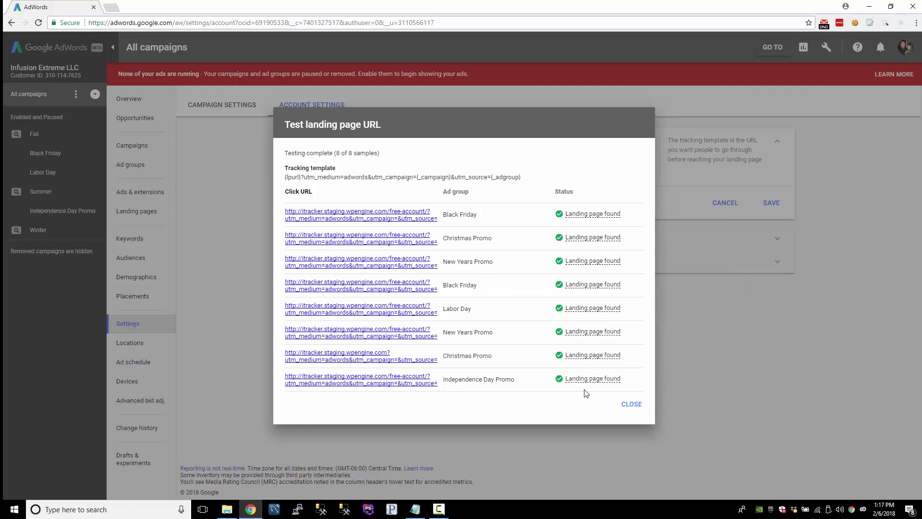
{"action": "mouse_move", "coordinate": [582, 242]}
{"action": "left_click", "coordinate": [367, 221]}
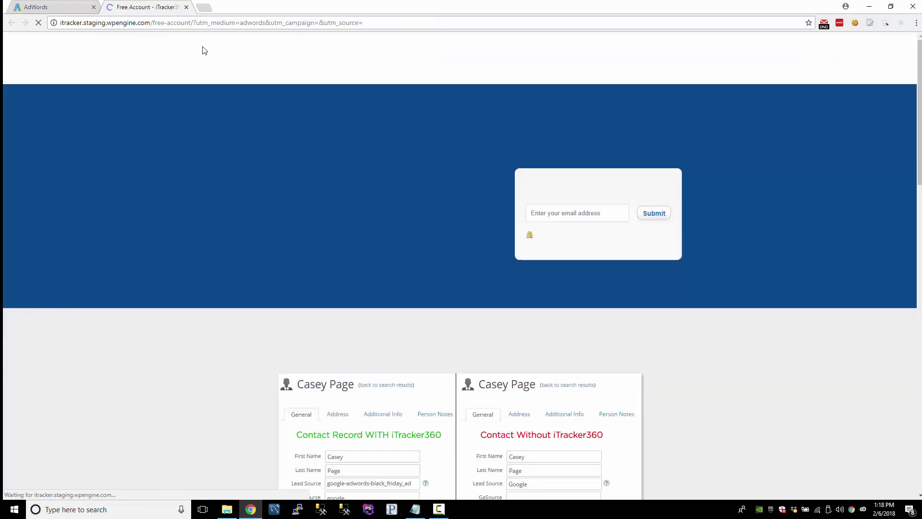
- Examine the utm_medium, utm_campaign and utm_source parameters and their values in the opened landing page's URL
{"action": "double_click", "coordinate": [215, 23]}
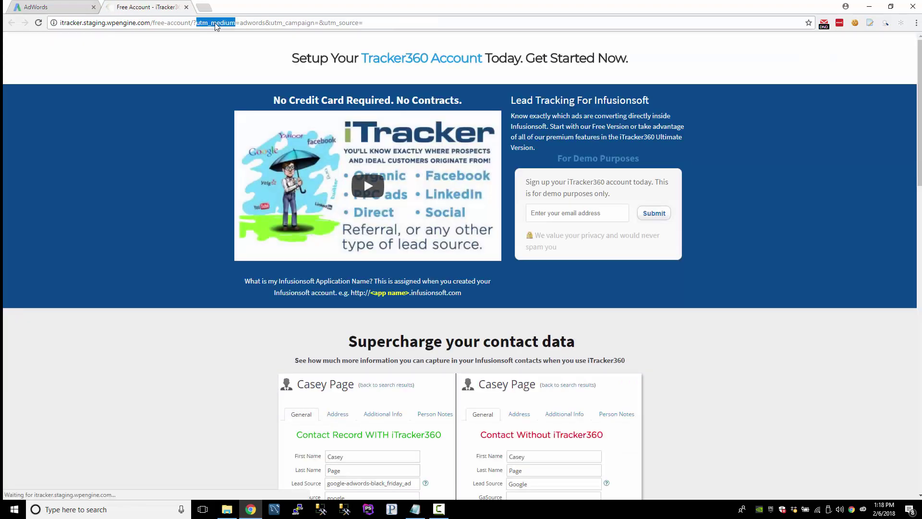
{"action": "double_click", "coordinate": [302, 22]}
{"action": "double_click", "coordinate": [341, 23]}
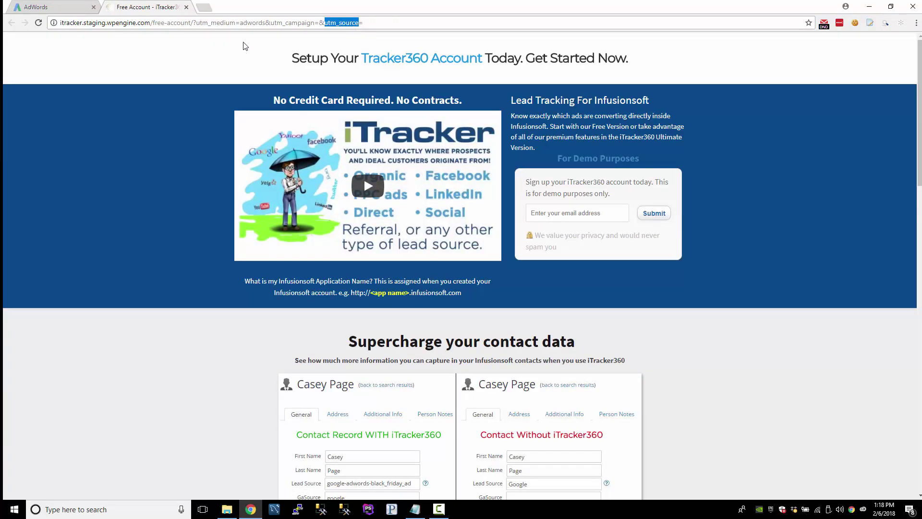
{"action": "left_click", "coordinate": [246, 24]}
{"action": "double_click", "coordinate": [252, 24]}
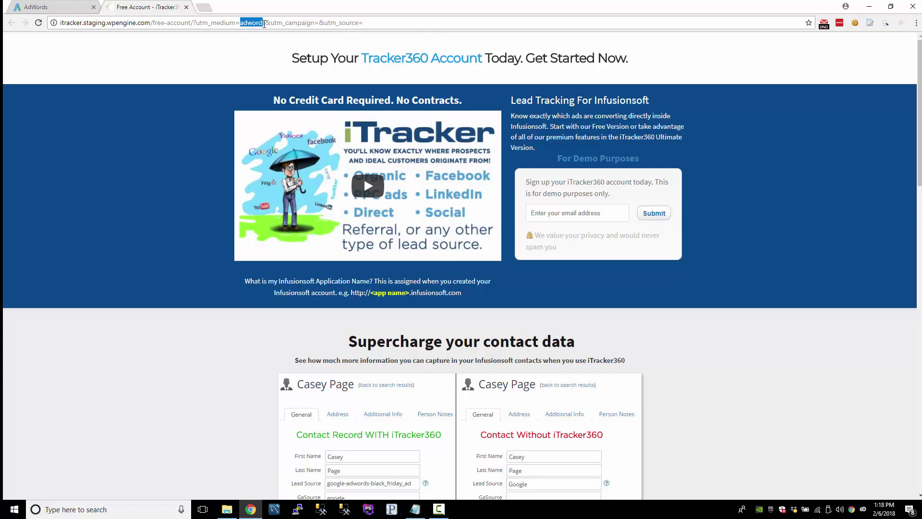
{"action": "double_click", "coordinate": [317, 22]}
{"action": "left_click", "coordinate": [321, 24]}
{"action": "left_click_drag", "start_coordinate": [370, 24], "coordinate": [266, 18]}
{"action": "left_click", "coordinate": [201, 139]}
{"action": "left_click", "coordinate": [318, 23]}
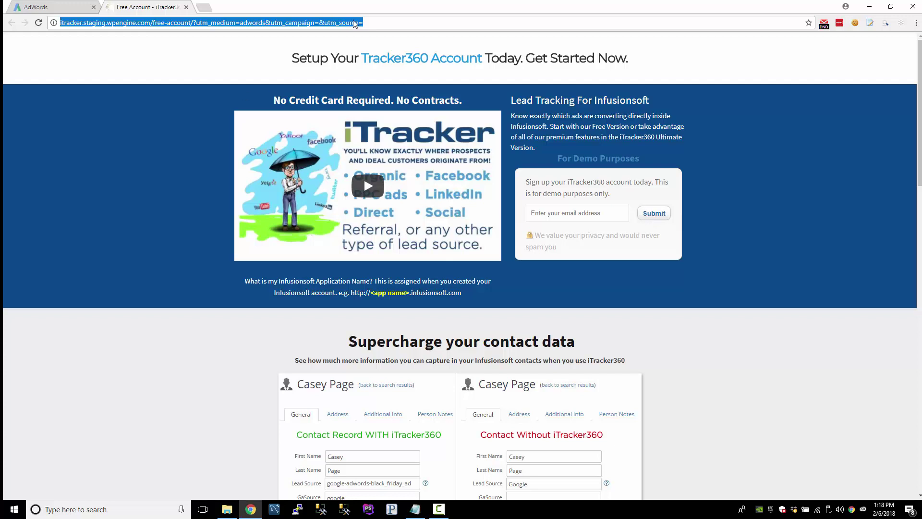
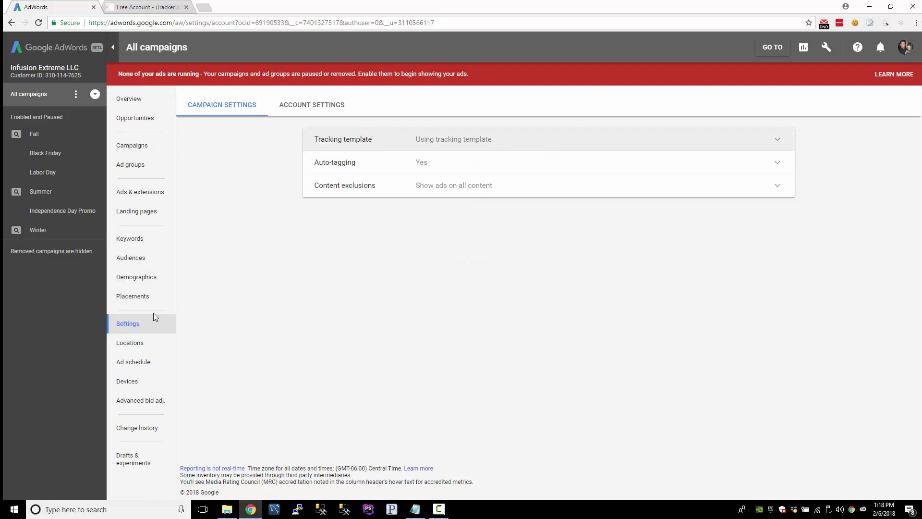
- Add the Custom parameter and Tracking template columns to the campaign settings table
{"action": "left_click", "coordinate": [237, 103]}
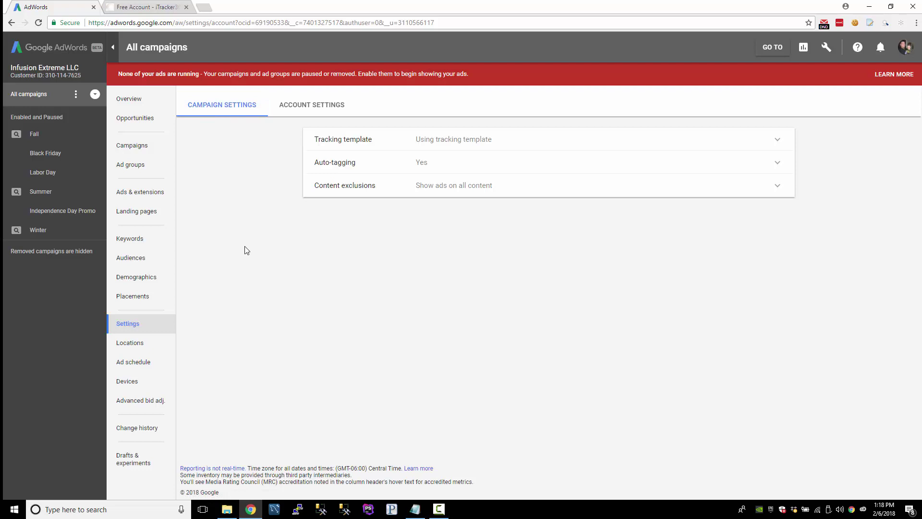
{"action": "left_click", "coordinate": [135, 324]}
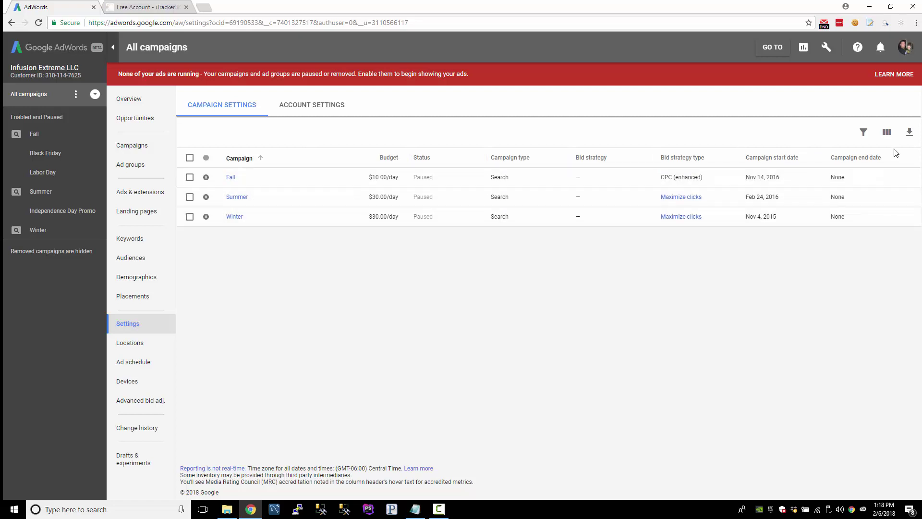
{"action": "left_click", "coordinate": [887, 131]}
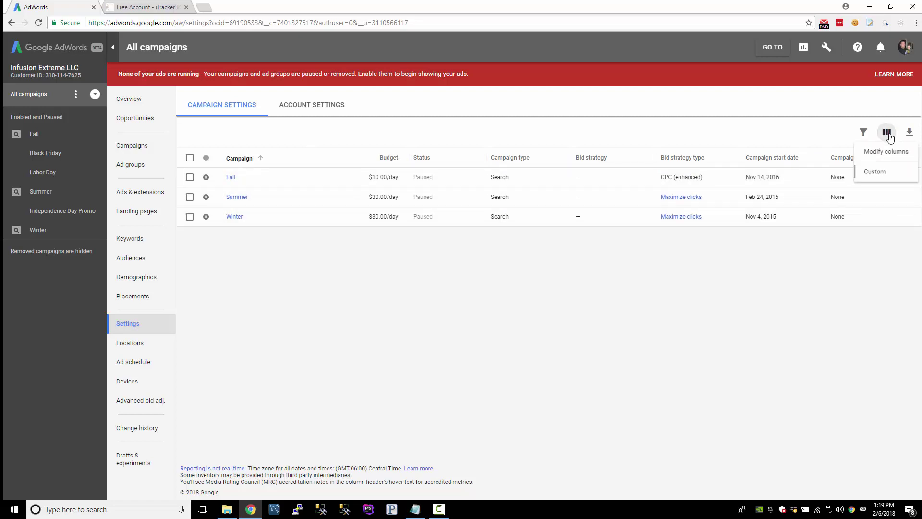
{"action": "left_click", "coordinate": [883, 158]}
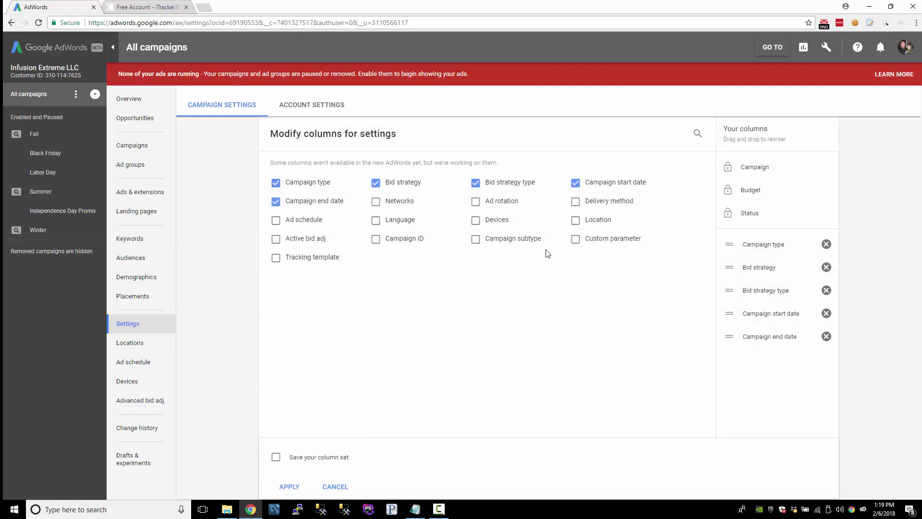
{"action": "left_click", "coordinate": [577, 240]}
{"action": "left_click", "coordinate": [293, 266]}
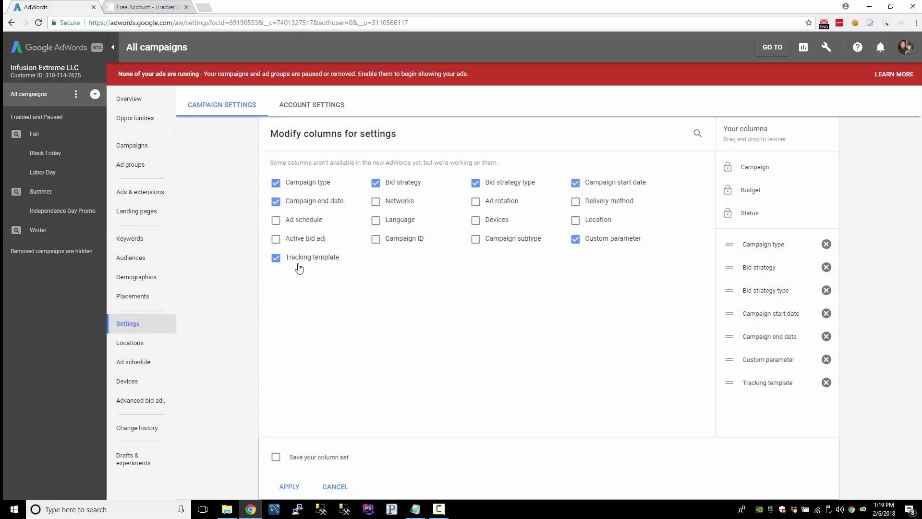
{"action": "left_click", "coordinate": [289, 487]}
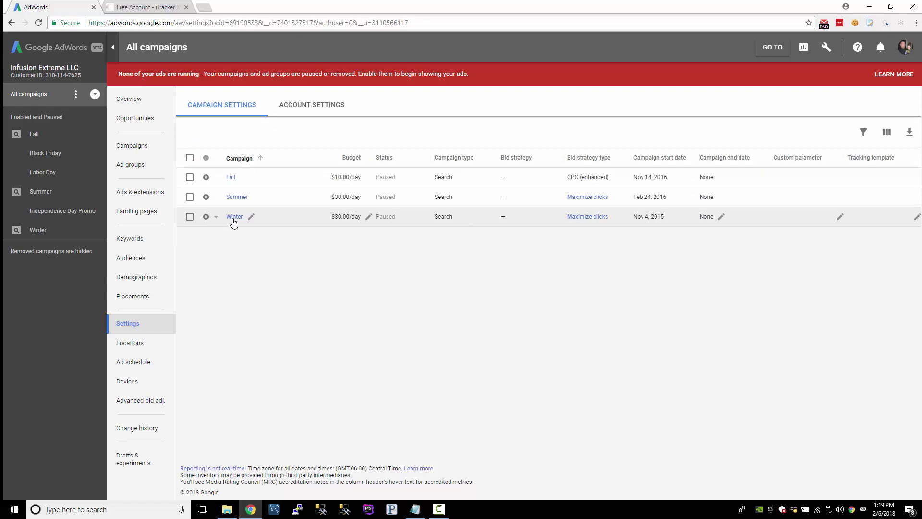
- Check the _campaign placeholder in the Notepad notes and save the custom parameter {_campaign} = fall for the Fall campaign
{"action": "left_click", "coordinate": [882, 186]}
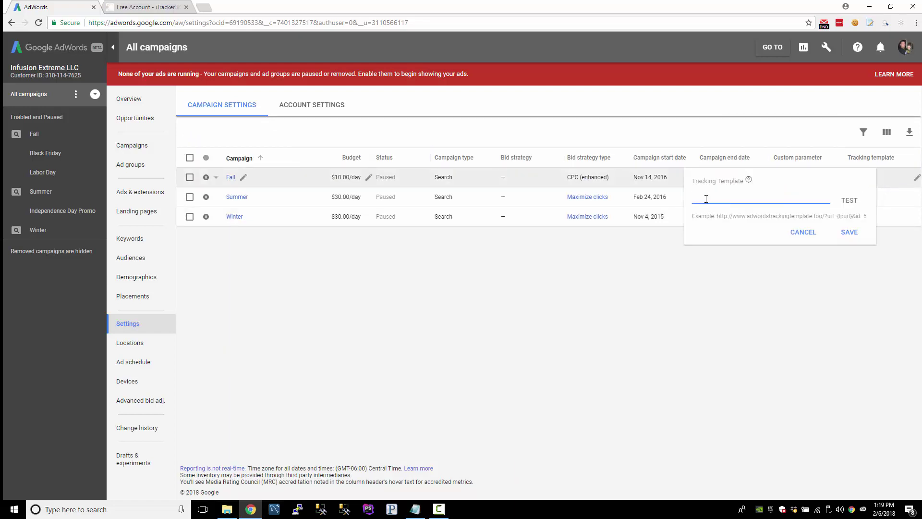
{"action": "left_click", "coordinate": [798, 232]}
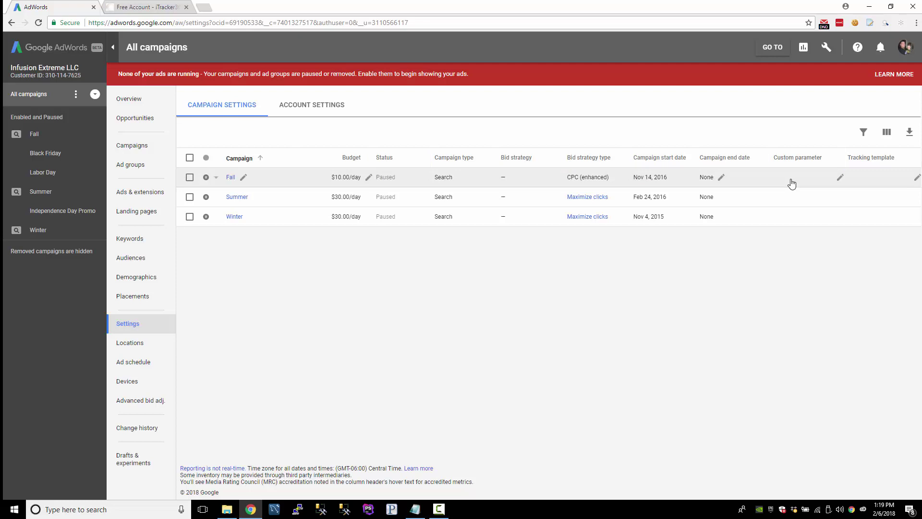
{"action": "key", "text": "alt+Tab"}
{"action": "left_click", "coordinate": [426, 104]}
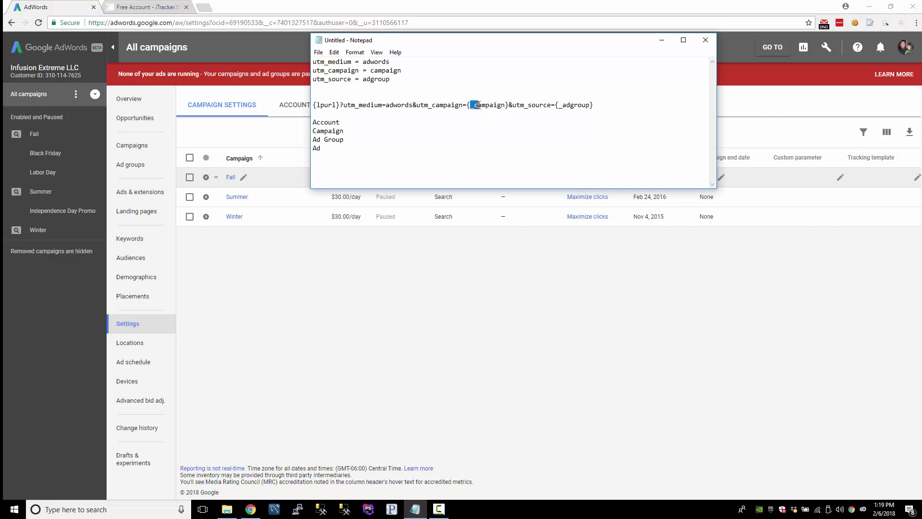
{"action": "left_click_drag", "start_coordinate": [478, 106], "coordinate": [501, 105]}
{"action": "key", "text": "alt+Tab"}
{"action": "left_click", "coordinate": [830, 178]}
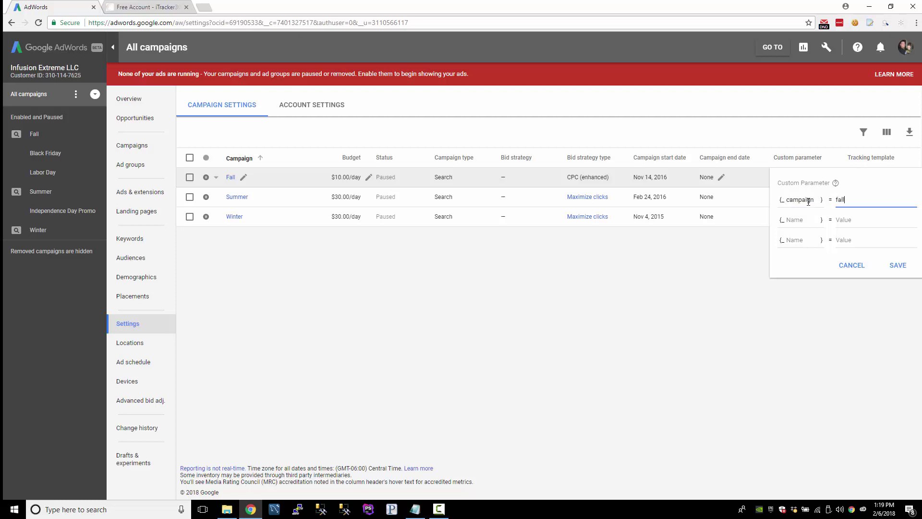
{"action": "left_click", "coordinate": [898, 265]}
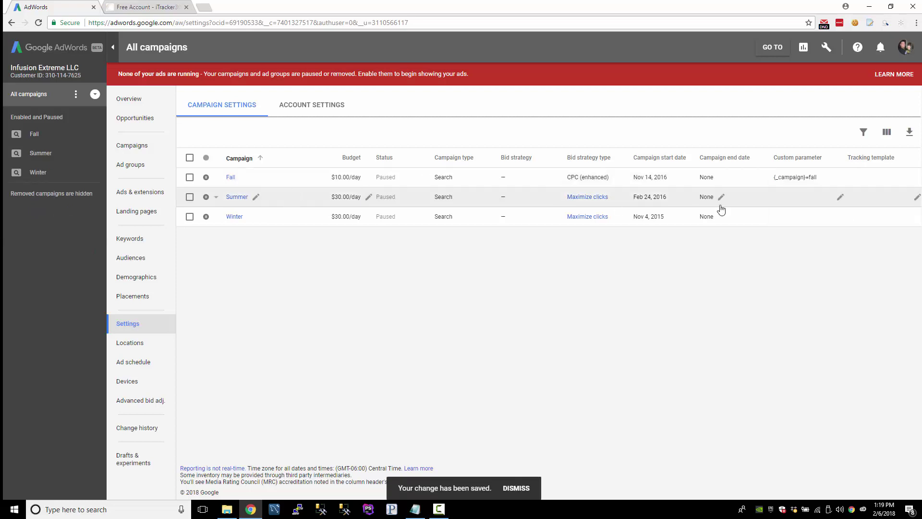
- Save the custom parameter {_campaign} = summer for the Summer campaign
{"action": "left_click", "coordinate": [838, 198]}
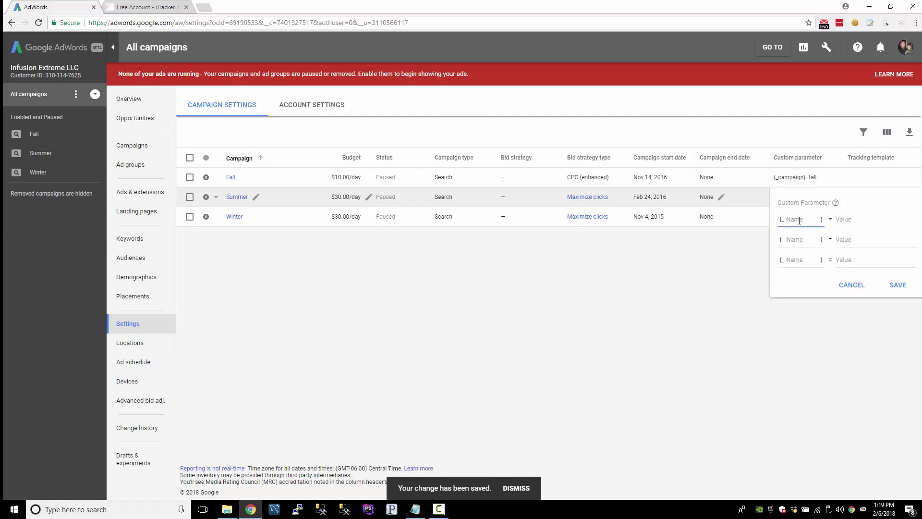
{"action": "type", "text": "campaign"}
{"action": "key", "text": "Tab"}
{"action": "type", "text": "sum"}
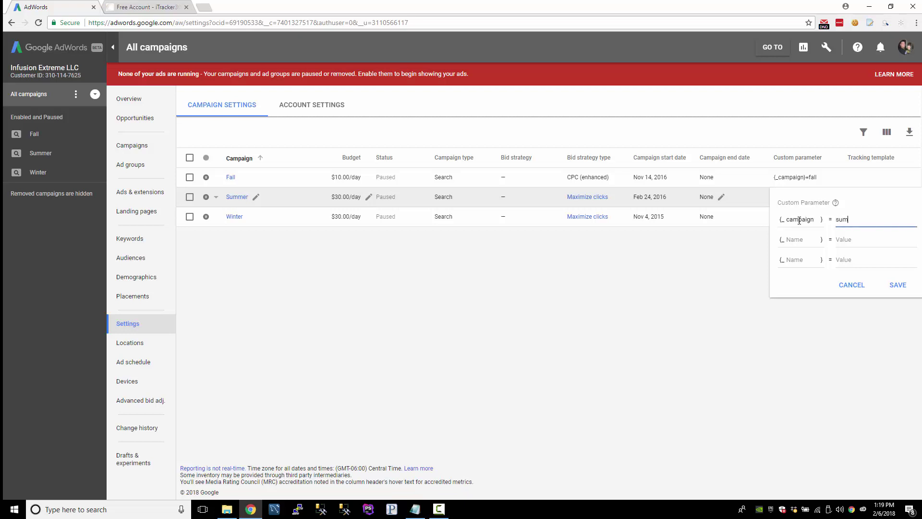
{"action": "left_click", "coordinate": [897, 285]}
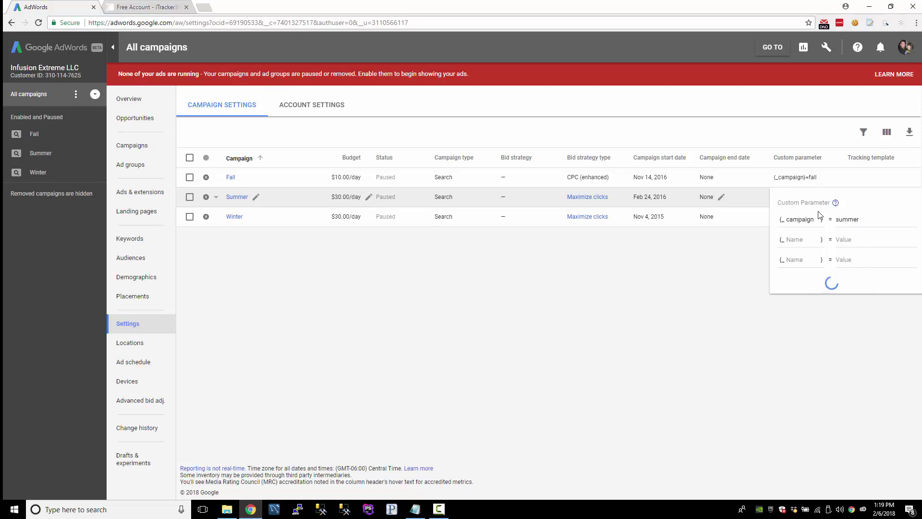
- Save the custom parameter {_campaign} = winter for the Winter campaign
{"action": "left_click", "coordinate": [838, 217]}
{"action": "left_click", "coordinate": [806, 240]}
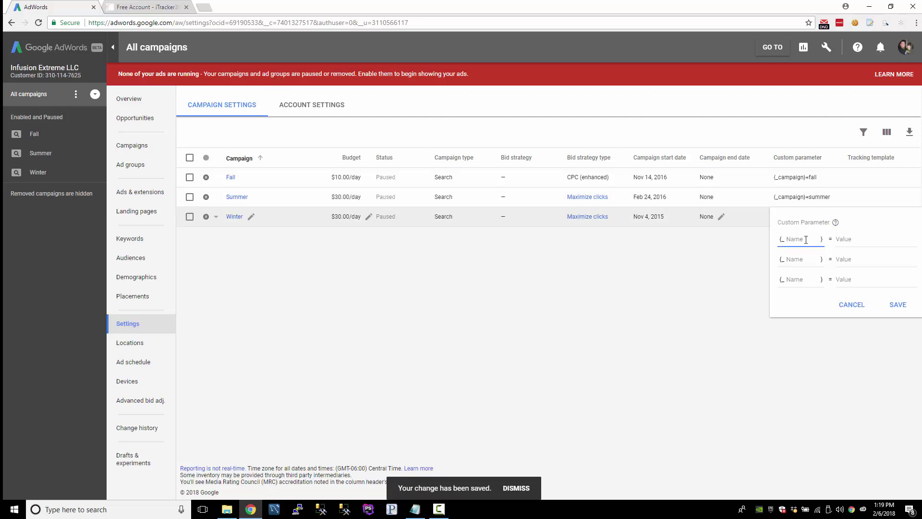
{"action": "type", "text": "campaign"}
{"action": "key", "text": "Tab"}
{"action": "type", "text": "wi"}
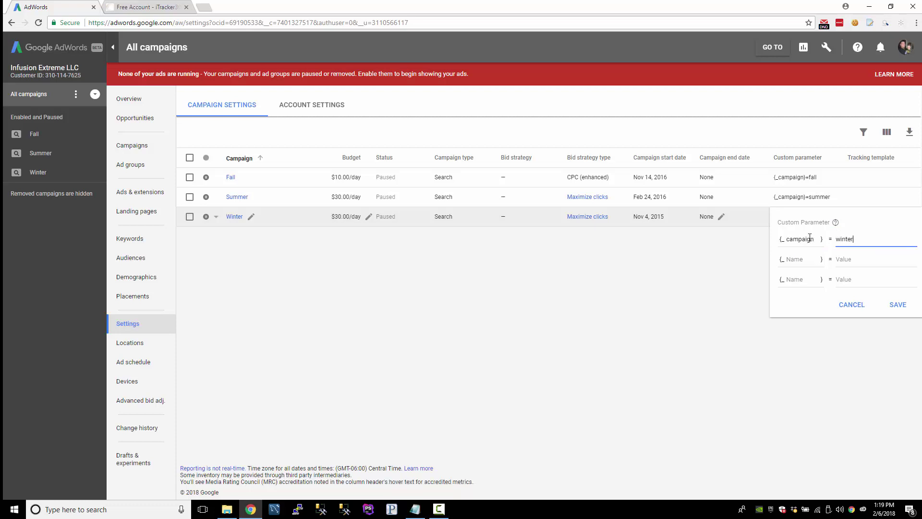
{"action": "left_click", "coordinate": [897, 306]}
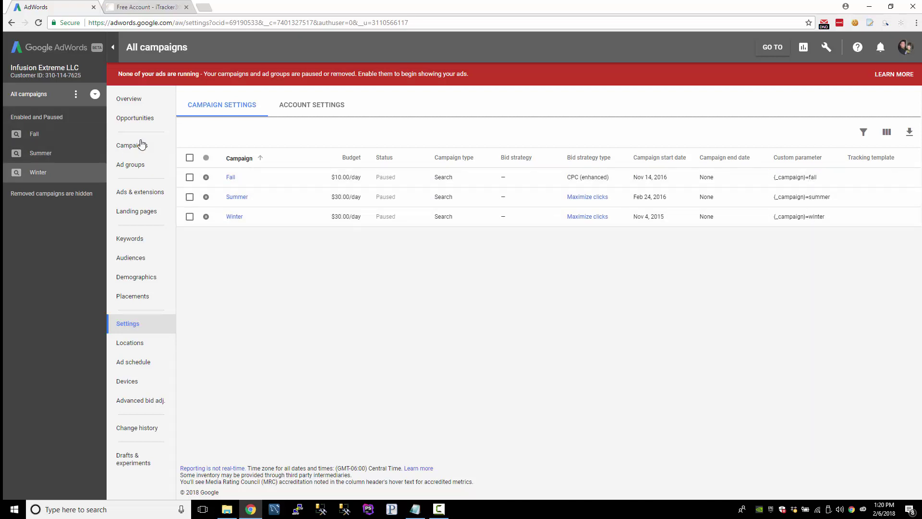
- Run the account-level tracking template test again and open the click URL of the first Black Friday sample
{"action": "left_click", "coordinate": [330, 105]}
{"action": "left_click", "coordinate": [439, 139]}
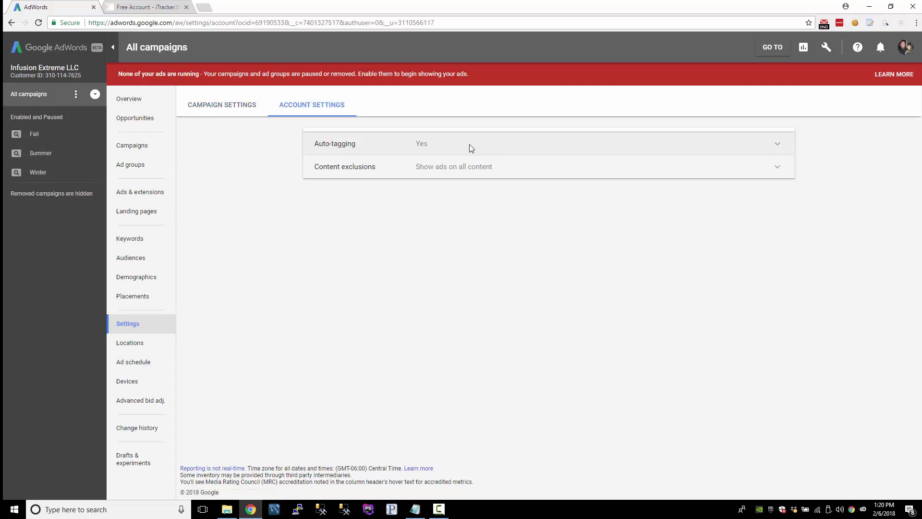
{"action": "left_click", "coordinate": [627, 158]}
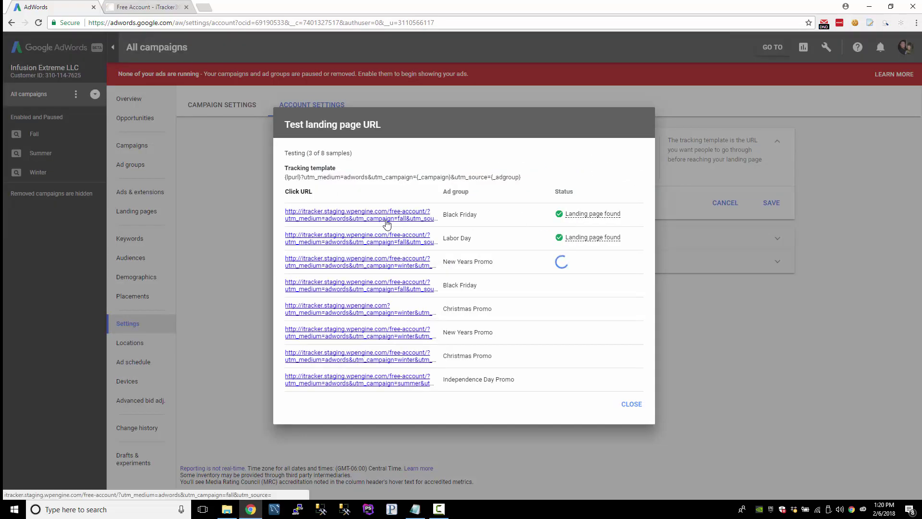
{"action": "left_click", "coordinate": [346, 216]}
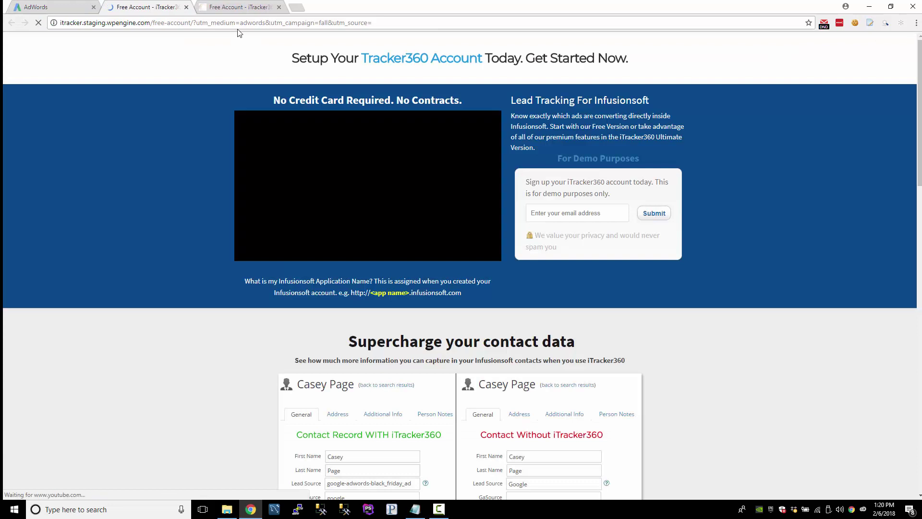
- Compare the utm_medium and utm_campaign values in the landing page URL with the Black Friday test sample, and close the test without changing the template
{"action": "double_click", "coordinate": [246, 23]}
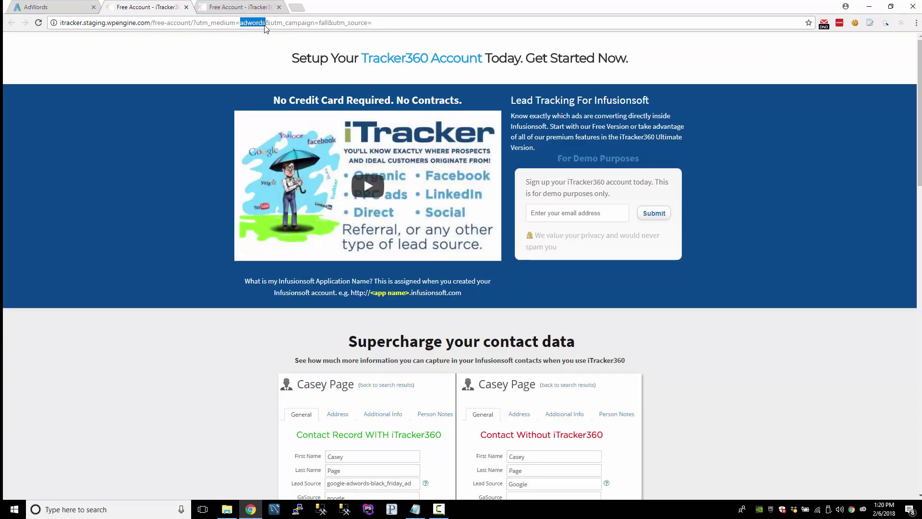
{"action": "double_click", "coordinate": [325, 26]}
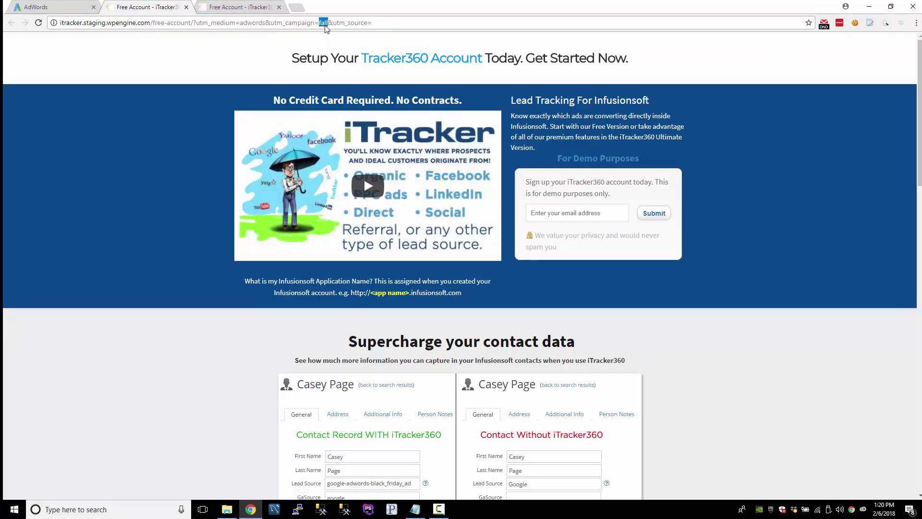
{"action": "left_click", "coordinate": [67, 7]}
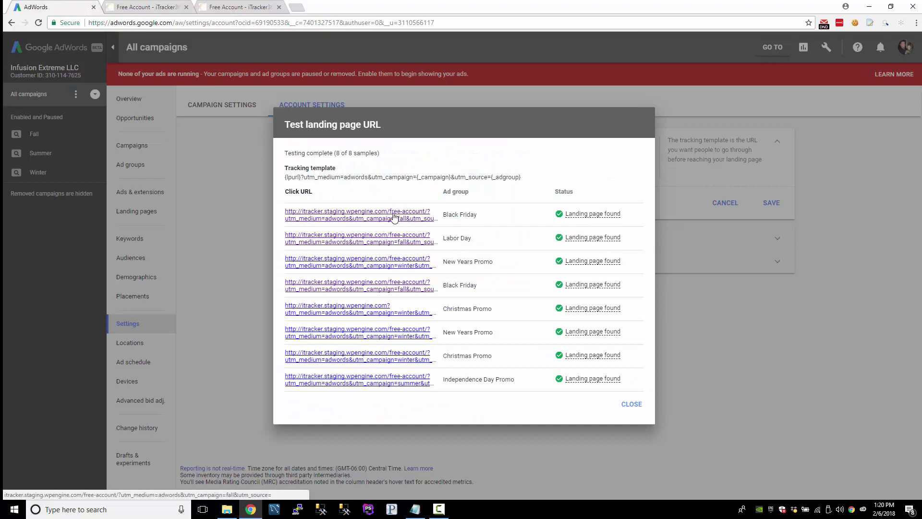
{"action": "left_click_drag", "start_coordinate": [447, 216], "coordinate": [481, 222]}
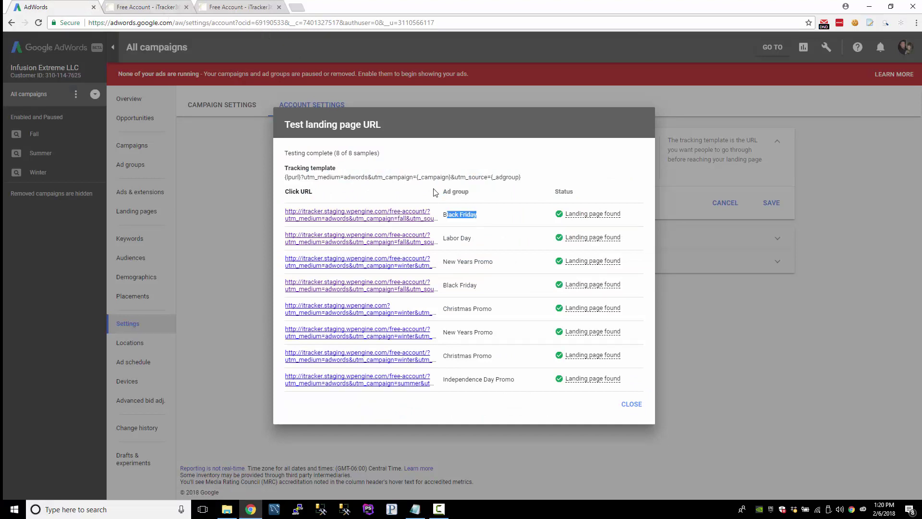
{"action": "left_click", "coordinate": [165, 8]}
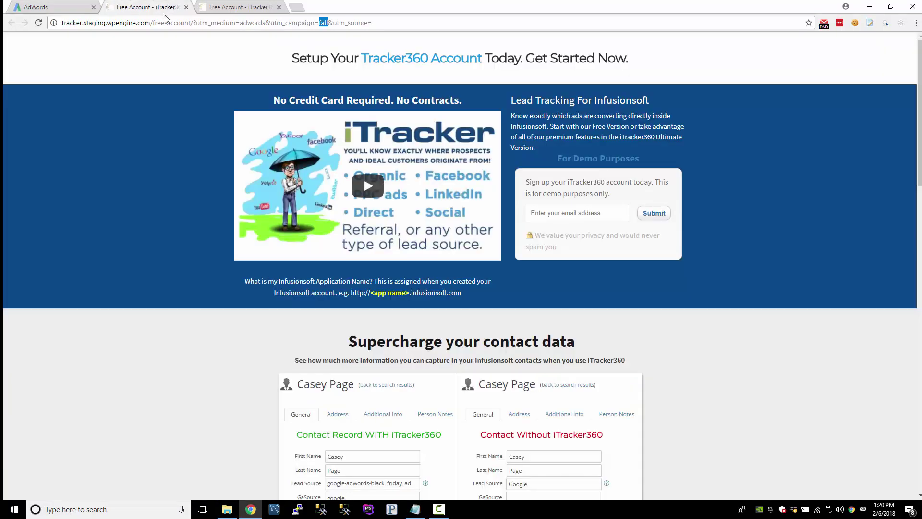
{"action": "double_click", "coordinate": [322, 23]}
{"action": "left_click", "coordinate": [91, 13]}
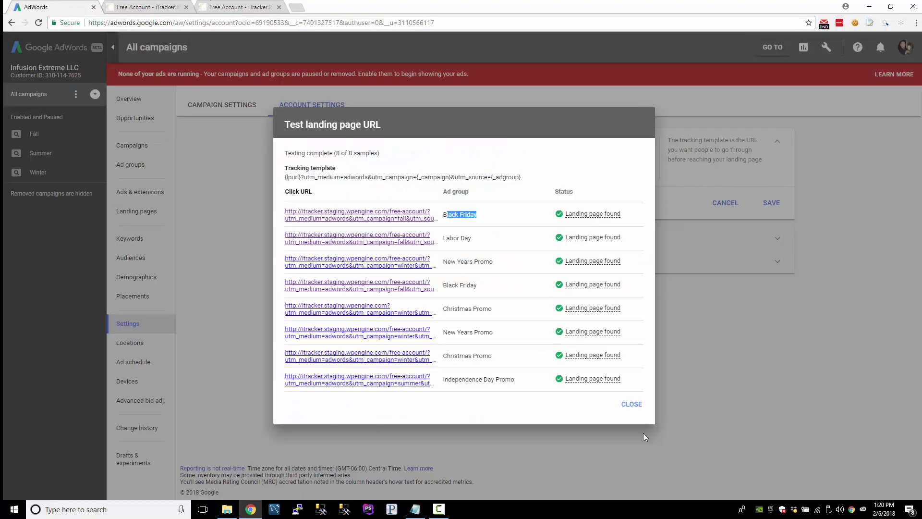
{"action": "left_click", "coordinate": [636, 462]}
{"action": "left_click", "coordinate": [726, 203]}
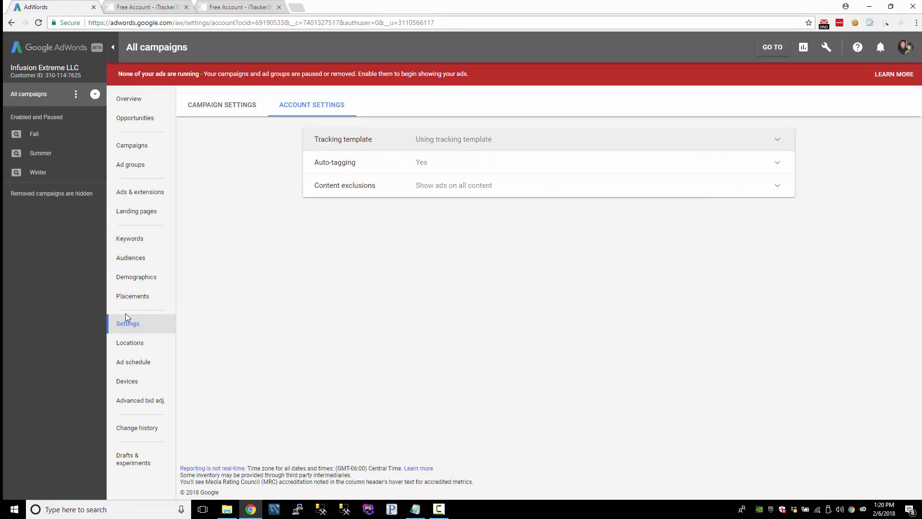
- Add the Custom parameter and Tracking template attribute columns to the ad groups table
{"action": "left_click", "coordinate": [133, 166]}
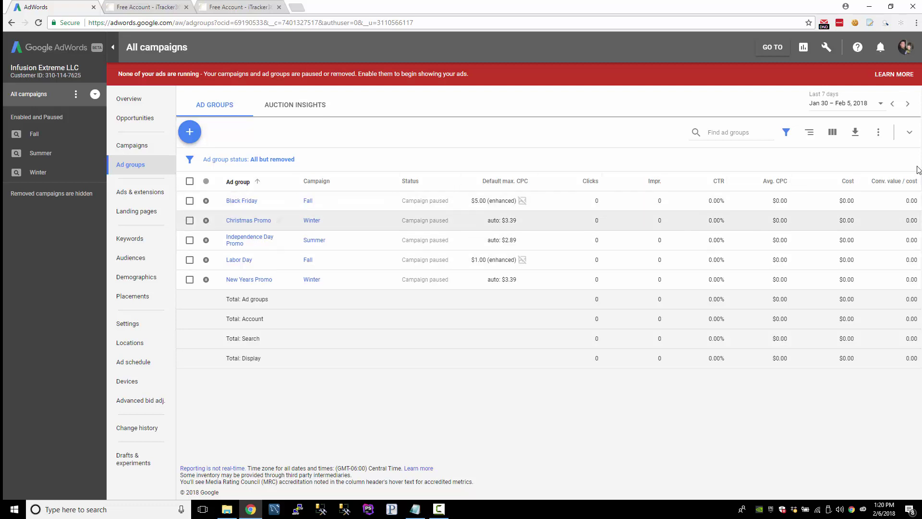
{"action": "left_click", "coordinate": [831, 135]}
{"action": "left_click", "coordinate": [828, 151]}
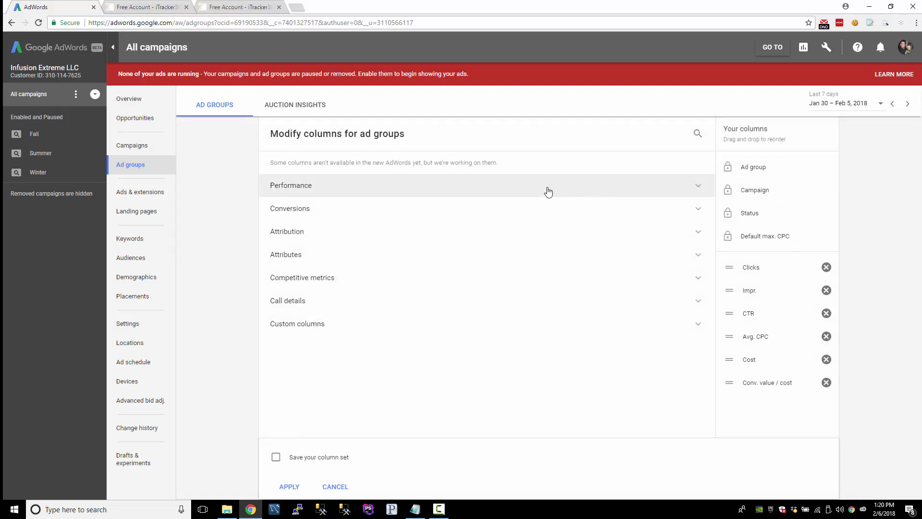
{"action": "left_click", "coordinate": [286, 258]}
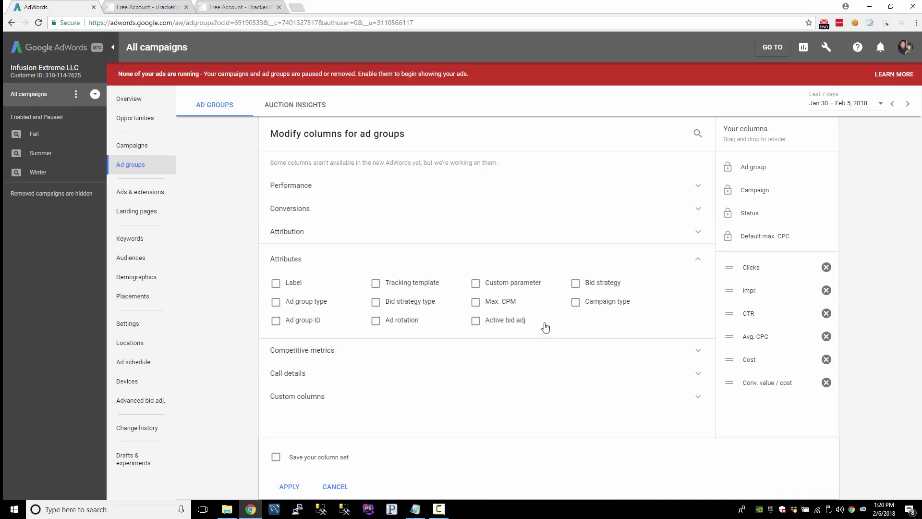
{"action": "left_click", "coordinate": [487, 284]}
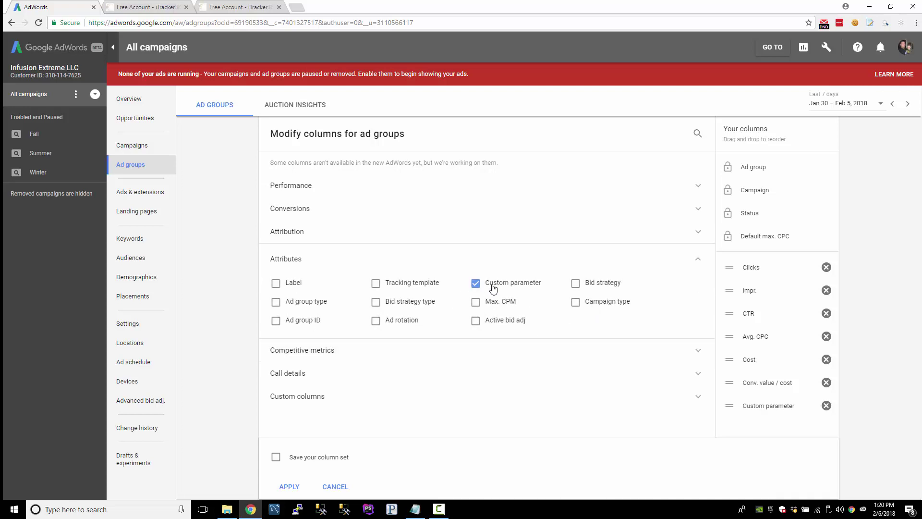
{"action": "left_click", "coordinate": [408, 284]}
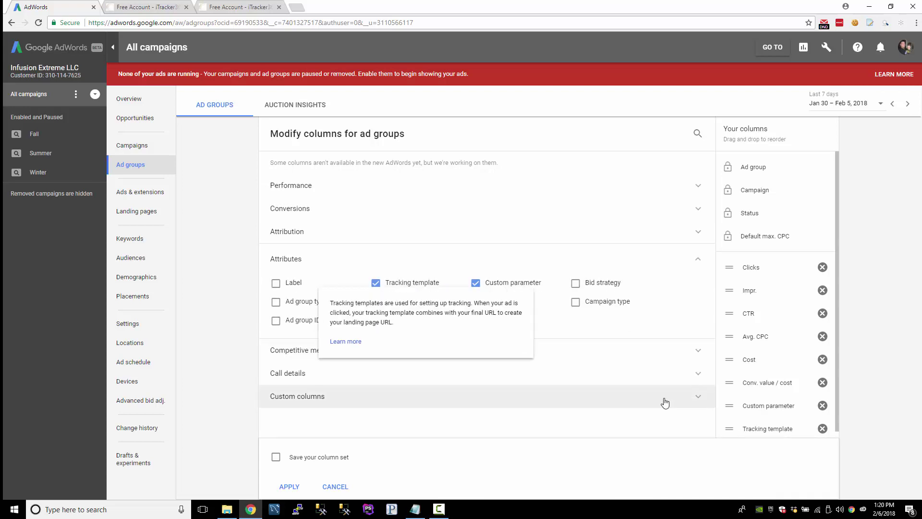
{"action": "left_click", "coordinate": [290, 486]}
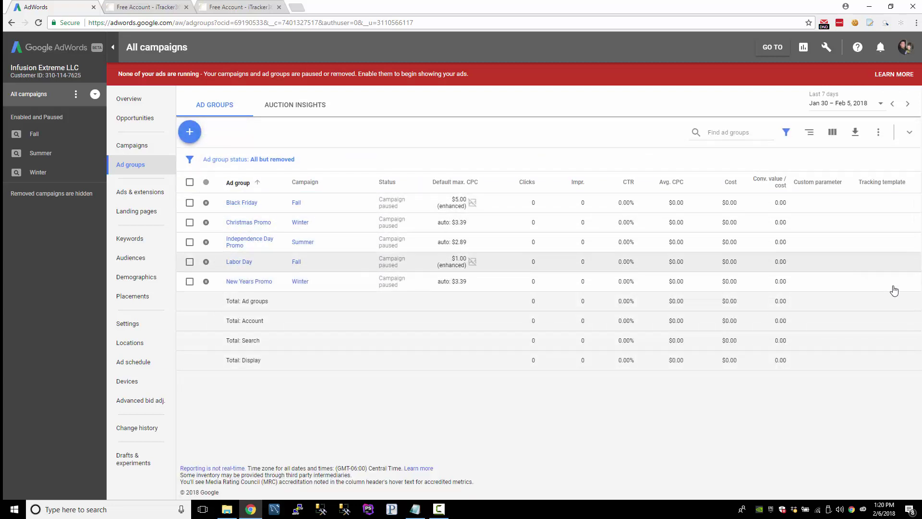
- Save the custom parameter {_adgroup} = black_friday for the Black Friday ad group
{"action": "left_click", "coordinate": [826, 204]}
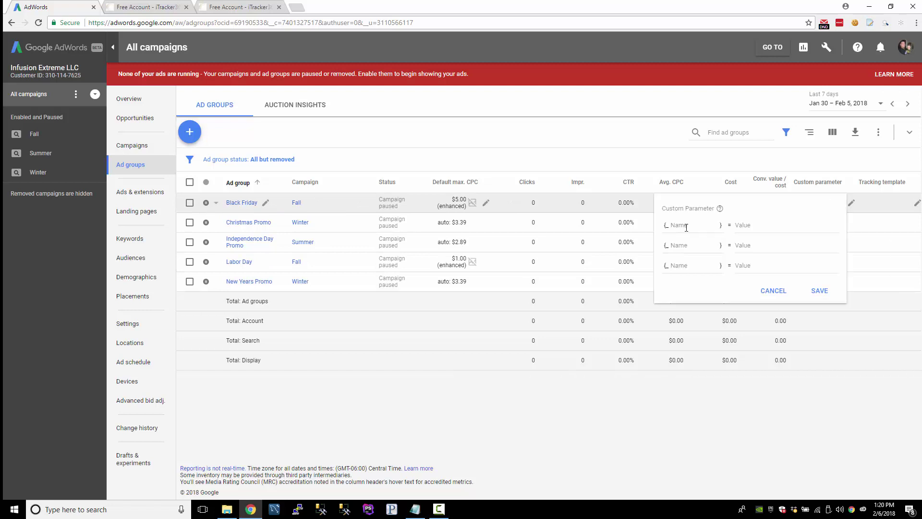
{"action": "key", "text": "Tab"}
{"action": "type", "text": "black_friday"}
{"action": "double_click", "coordinate": [752, 225]}
{"action": "left_click", "coordinate": [753, 229]}
{"action": "left_click", "coordinate": [819, 291]}
- Save the custom parameter {_adgroup} = christmas for the Christmas Promo ad group
{"action": "left_click", "coordinate": [844, 223]}
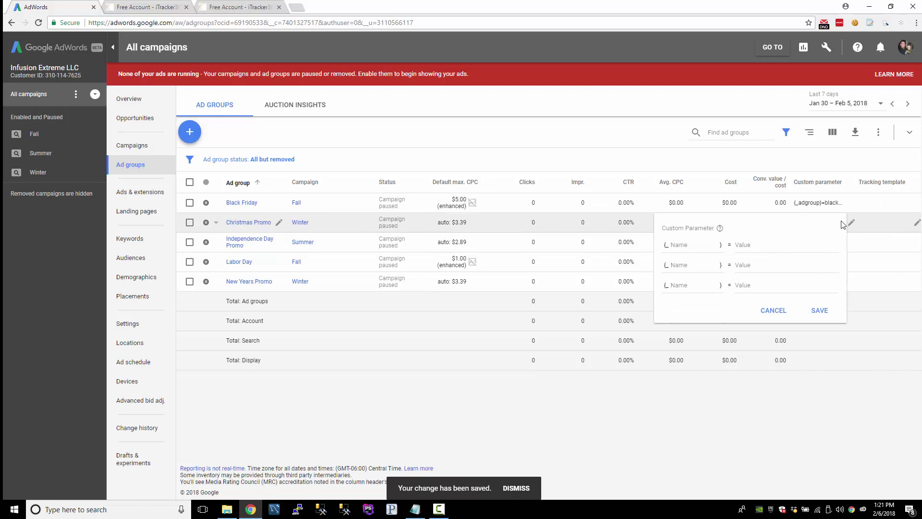
{"action": "left_click", "coordinate": [714, 251]}
{"action": "type", "text": "adgroup"}
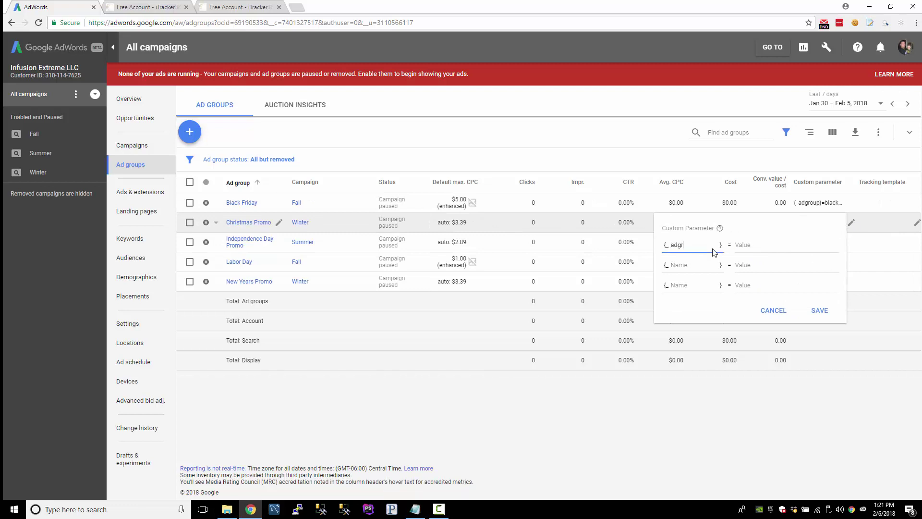
{"action": "key", "text": "Tab"}
{"action": "type", "text": "chris"}
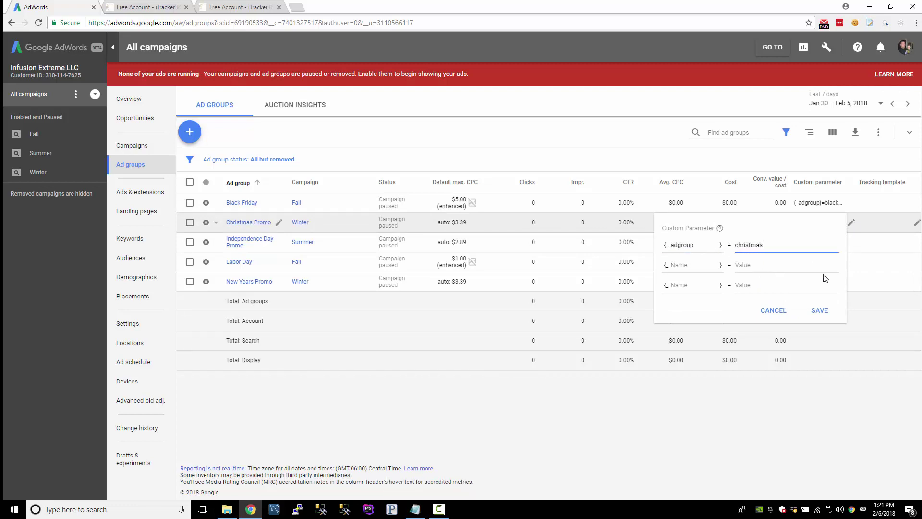
{"action": "left_click", "coordinate": [820, 310]}
- Save the custom parameter {_adgroup} = independence_day for the Independence Day Promo ad group
{"action": "left_click", "coordinate": [831, 252]}
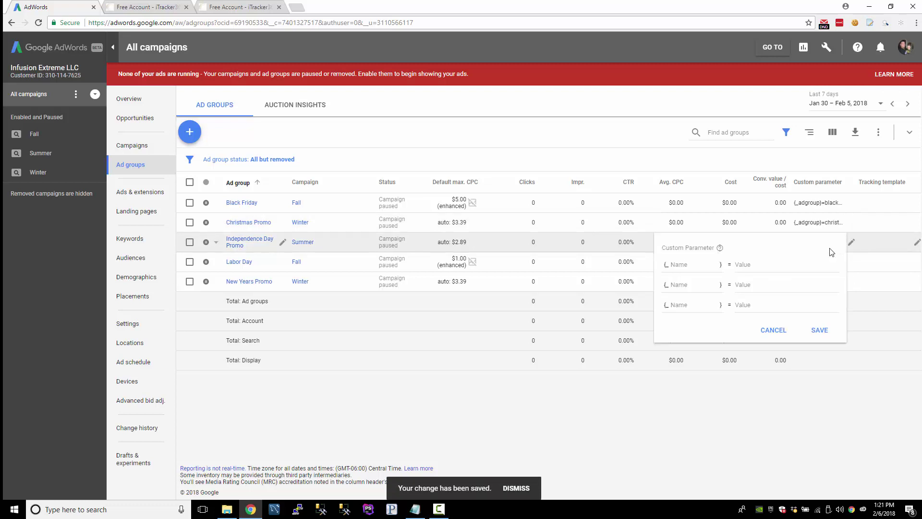
{"action": "type", "text": "adgroup"}
{"action": "key", "text": "Tab"}
{"action": "type", "text": "ind"}
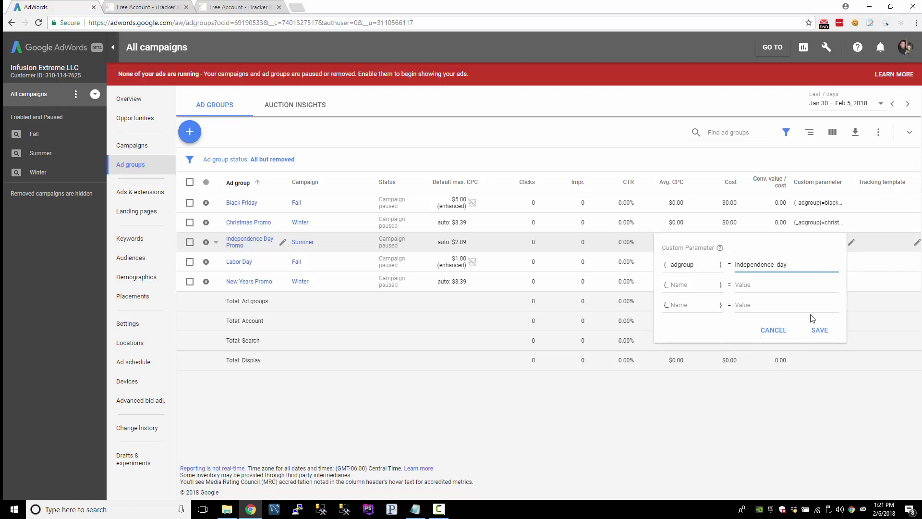
{"action": "left_click", "coordinate": [819, 330]}
- Save the custom parameter {_adgroup} = labor_day for the Labor Day ad group
{"action": "left_click", "coordinate": [817, 265]}
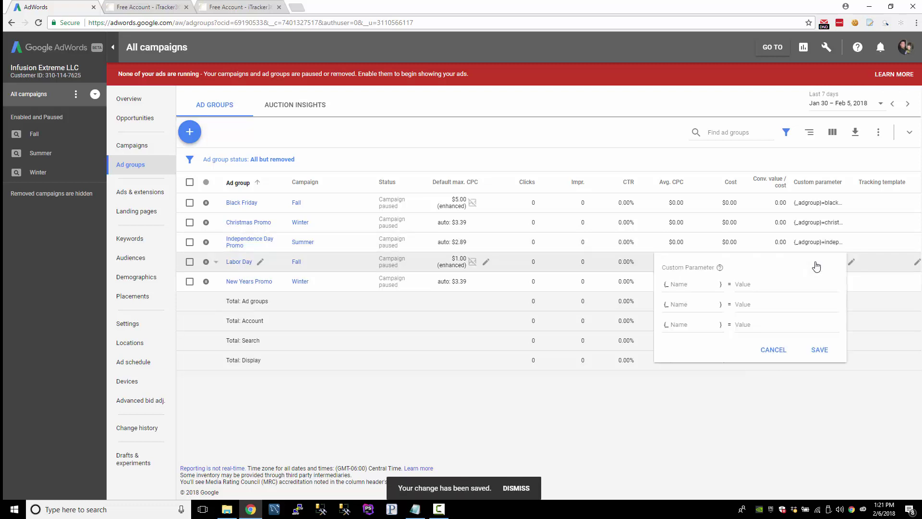
{"action": "left_click", "coordinate": [693, 284]}
{"action": "type", "text": "adgroup"}
{"action": "key", "text": "Tab"}
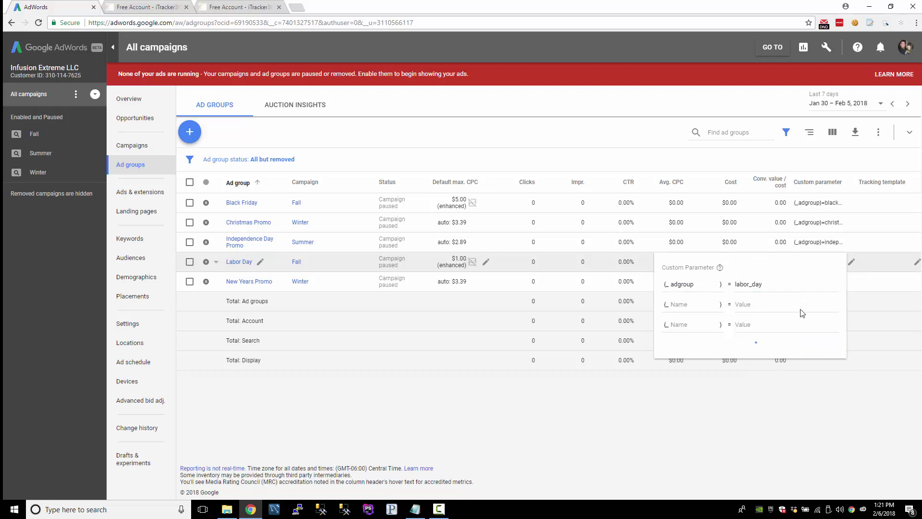
{"action": "left_click", "coordinate": [819, 350]}
- Save the custom parameter {_adgroup} = new_years for the New Years Promo ad group
{"action": "left_click", "coordinate": [835, 287]}
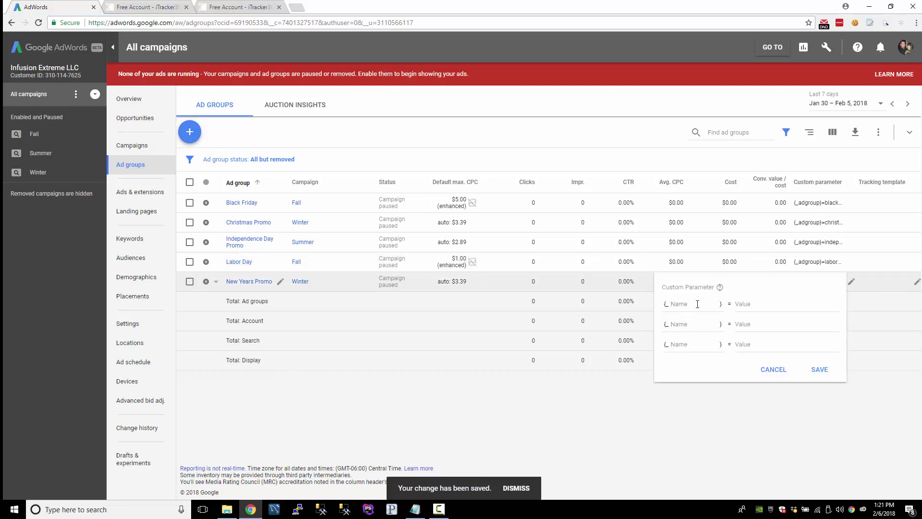
{"action": "type", "text": "new"}
{"action": "key", "text": "BackSpace"}
{"action": "key", "text": "BackSpace"}
{"action": "key", "text": "BackSpace"}
{"action": "type", "text": "adgroup"}
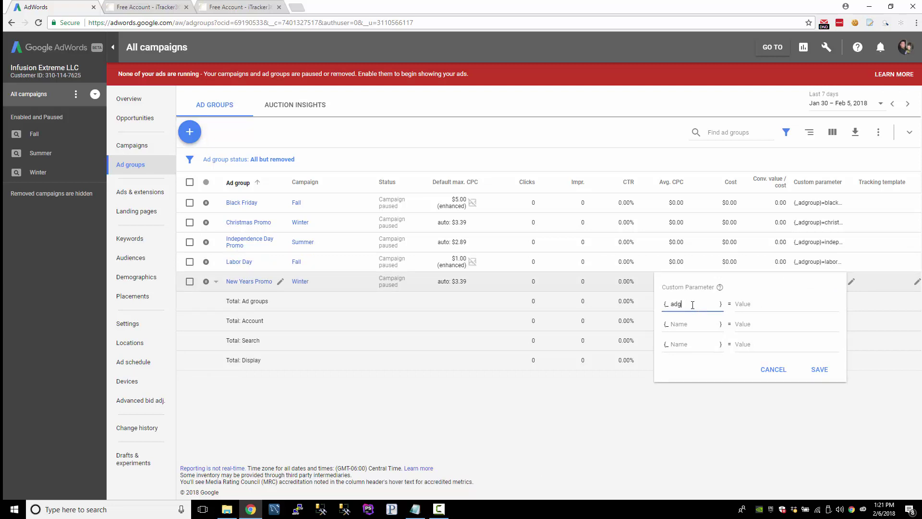
{"action": "key", "text": "Tab"}
{"action": "type", "text": "new"}
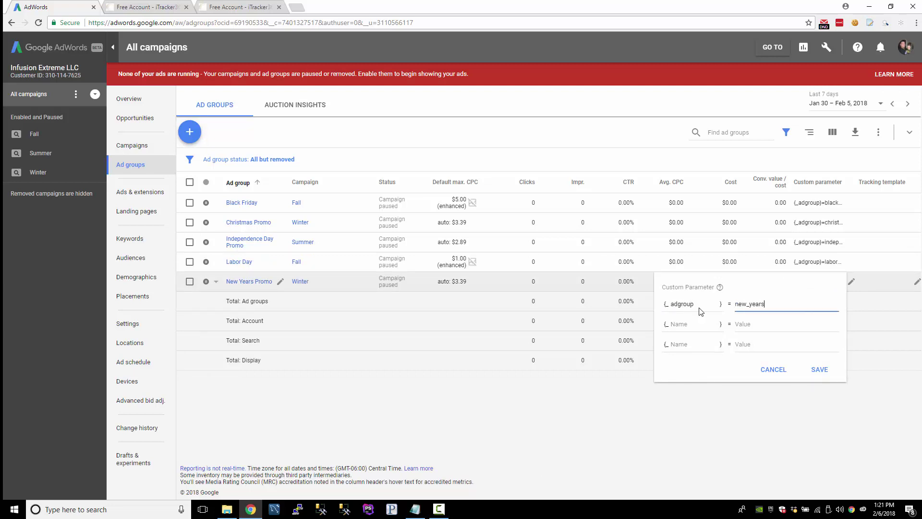
{"action": "left_click", "coordinate": [820, 369]}
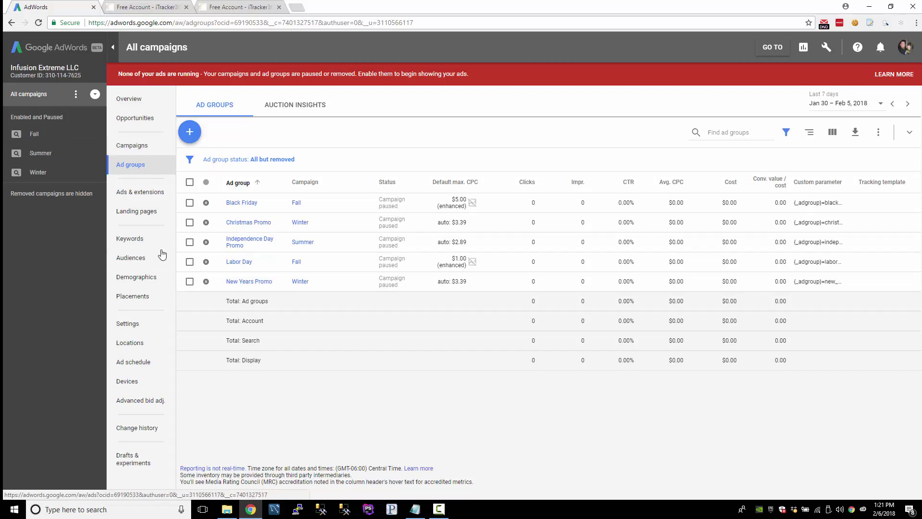
- Test the account-level tracking template again and open the click URL of the first New Years Promo sample
{"action": "left_click", "coordinate": [128, 324]}
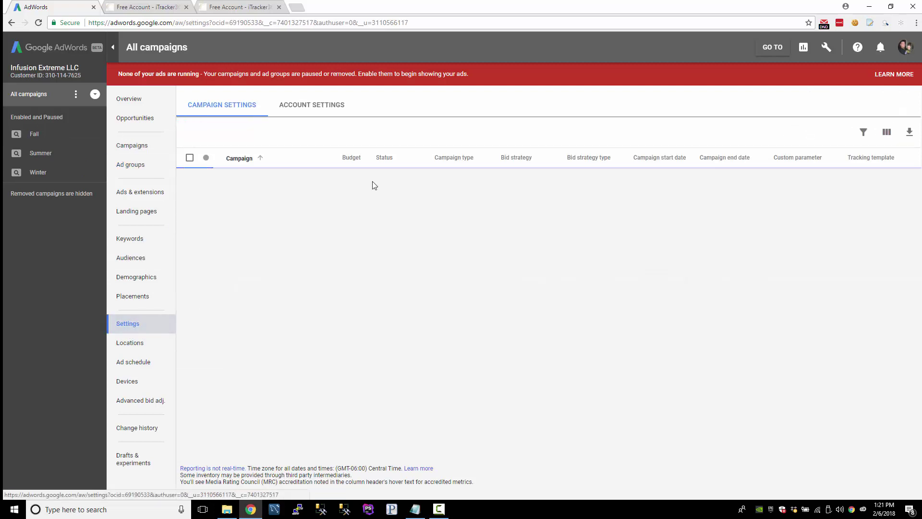
{"action": "left_click", "coordinate": [314, 111]}
{"action": "left_click", "coordinate": [487, 138]}
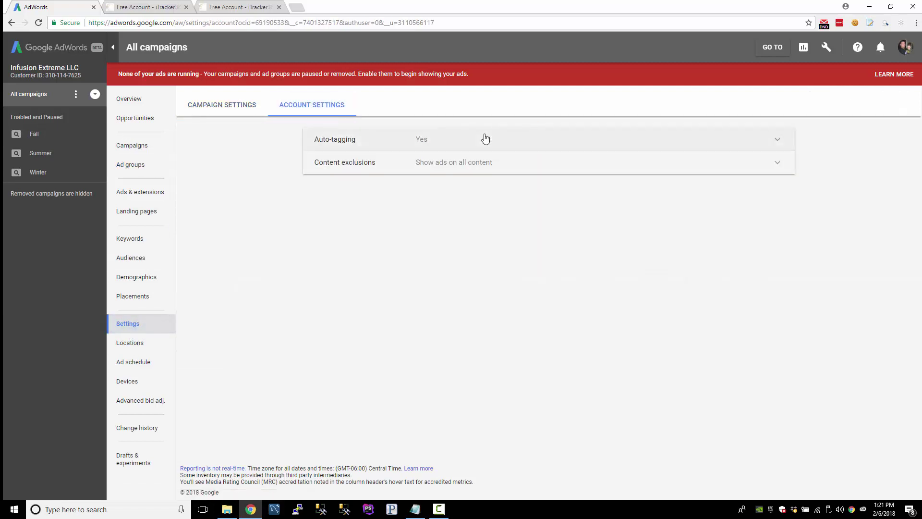
{"action": "left_click", "coordinate": [636, 154]}
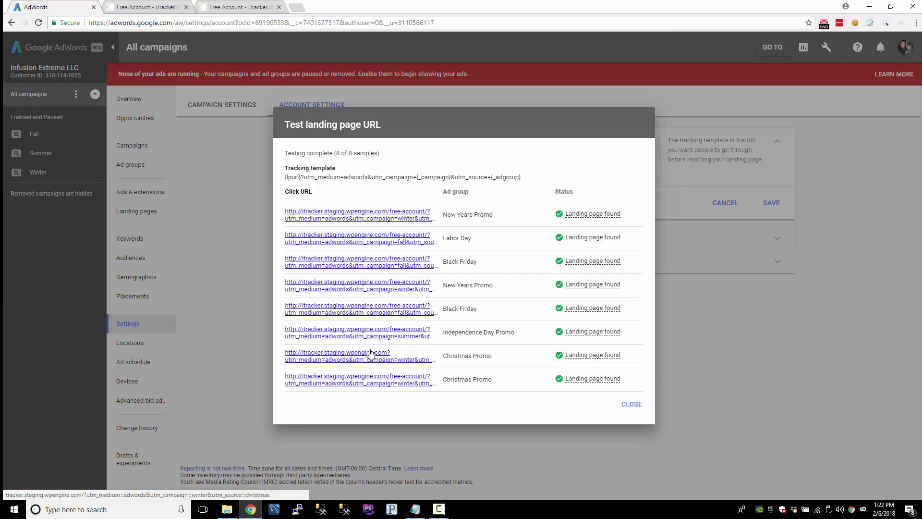
{"action": "left_click", "coordinate": [374, 217]}
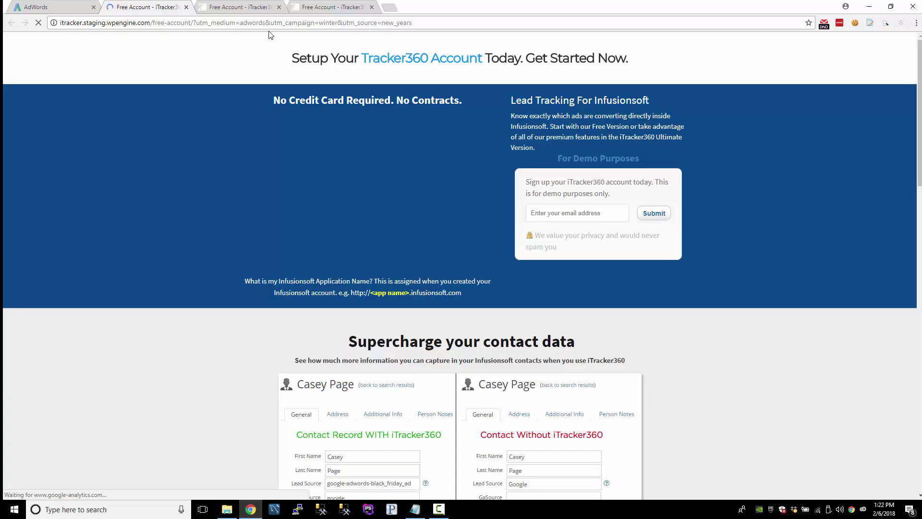
- Check the utm_medium, utm_campaign and utm_source values in the landing page URL, and close the test without changing the template
{"action": "double_click", "coordinate": [253, 22]}
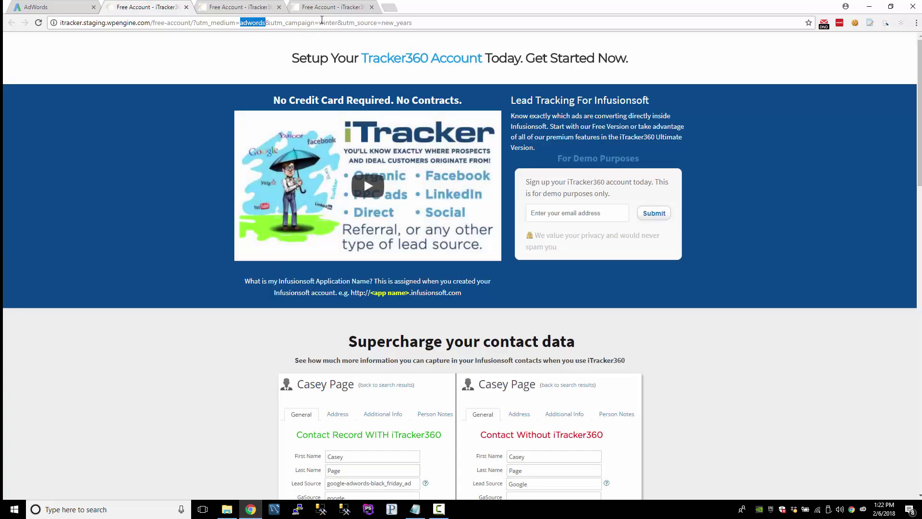
{"action": "left_click_drag", "start_coordinate": [319, 23], "coordinate": [444, 38]}
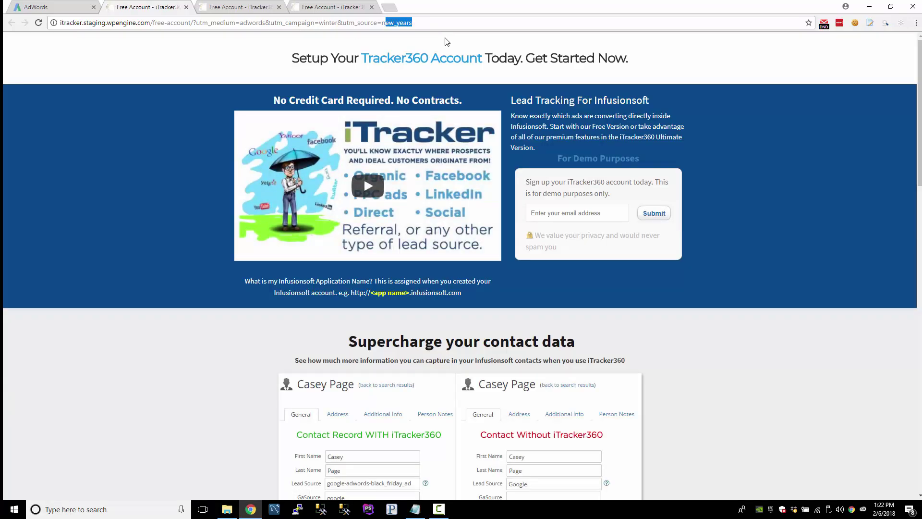
{"action": "left_click", "coordinate": [436, 28]}
{"action": "left_click_drag", "start_coordinate": [191, 23], "coordinate": [412, 22]}
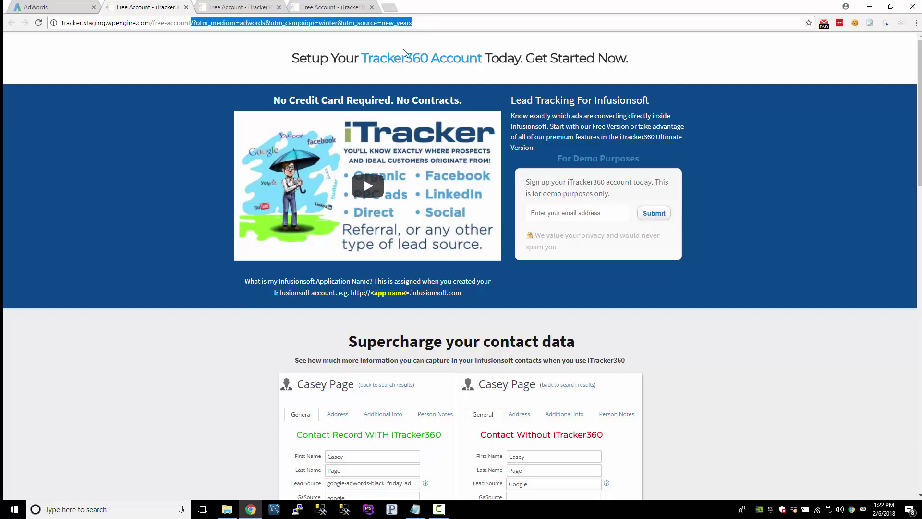
{"action": "double_click", "coordinate": [249, 23]}
{"action": "double_click", "coordinate": [328, 23]}
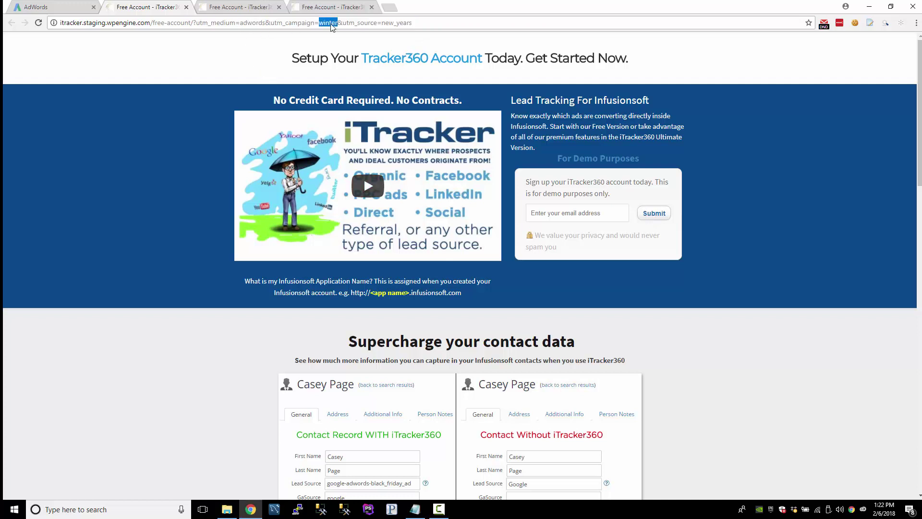
{"action": "double_click", "coordinate": [399, 23]}
{"action": "left_click", "coordinate": [66, 7]}
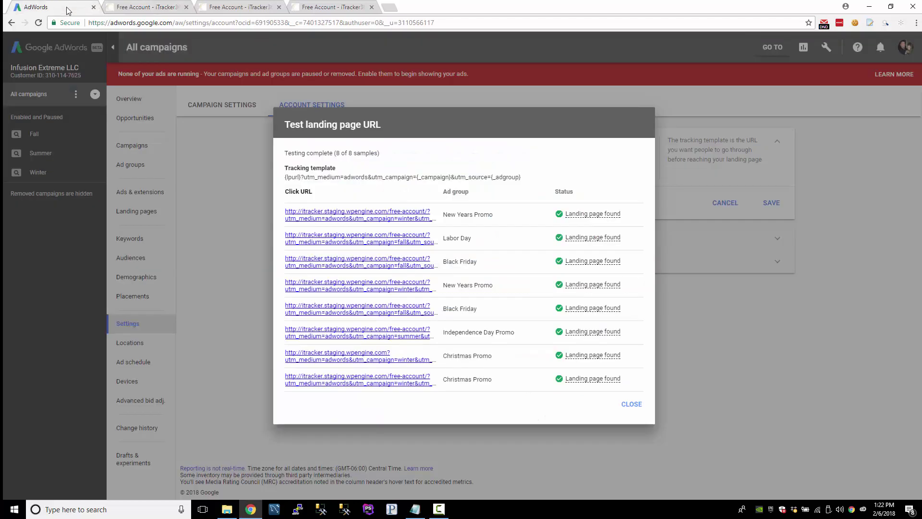
{"action": "left_click", "coordinate": [632, 405]}
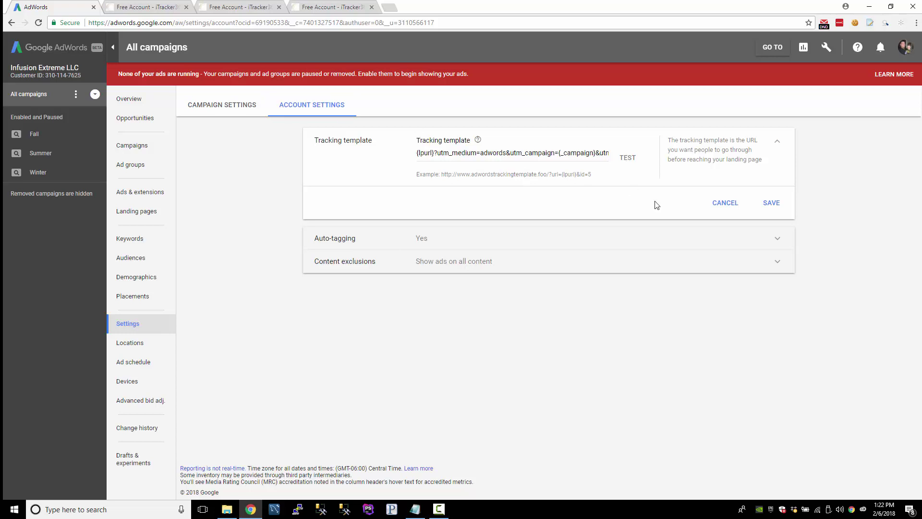
{"action": "left_click", "coordinate": [723, 203]}
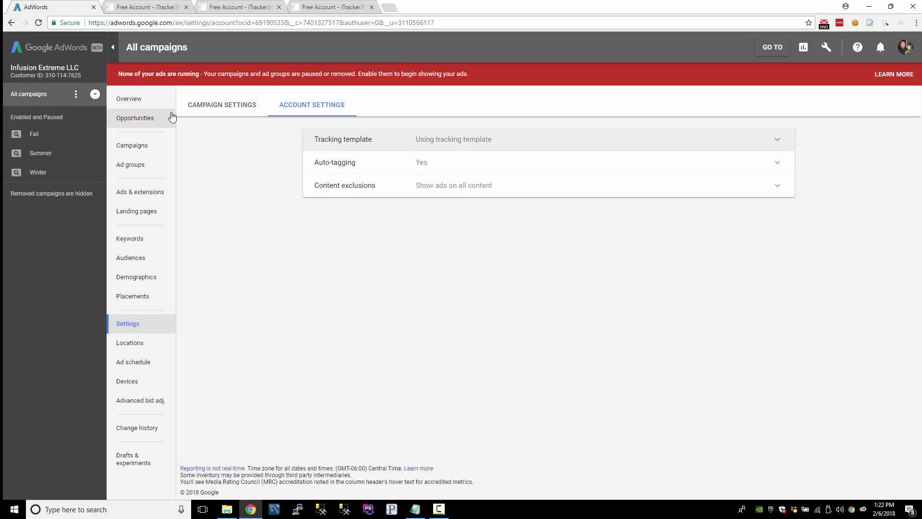
- Review the account-level tracking template and the custom parameters of the campaigns in the campaign settings
{"action": "left_click", "coordinate": [207, 111]}
{"action": "left_click", "coordinate": [311, 113]}
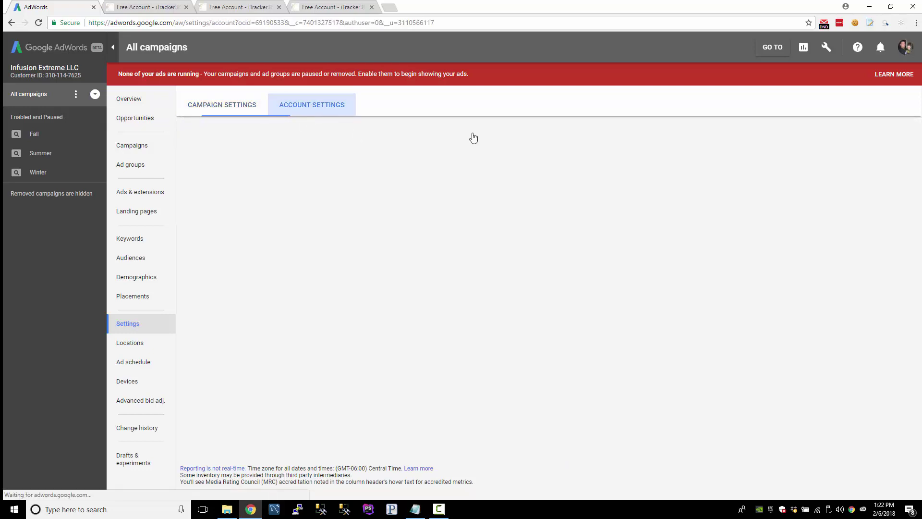
{"action": "left_click", "coordinate": [457, 140]}
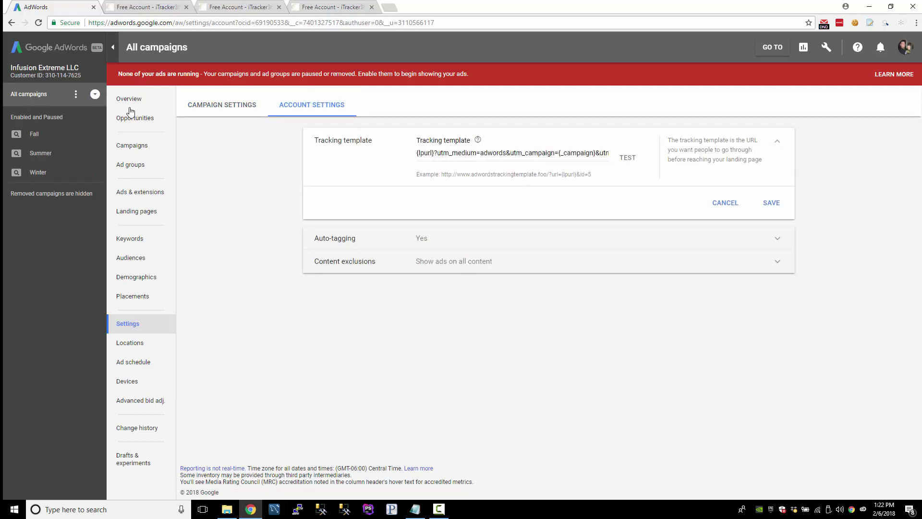
{"action": "left_click", "coordinate": [133, 145]}
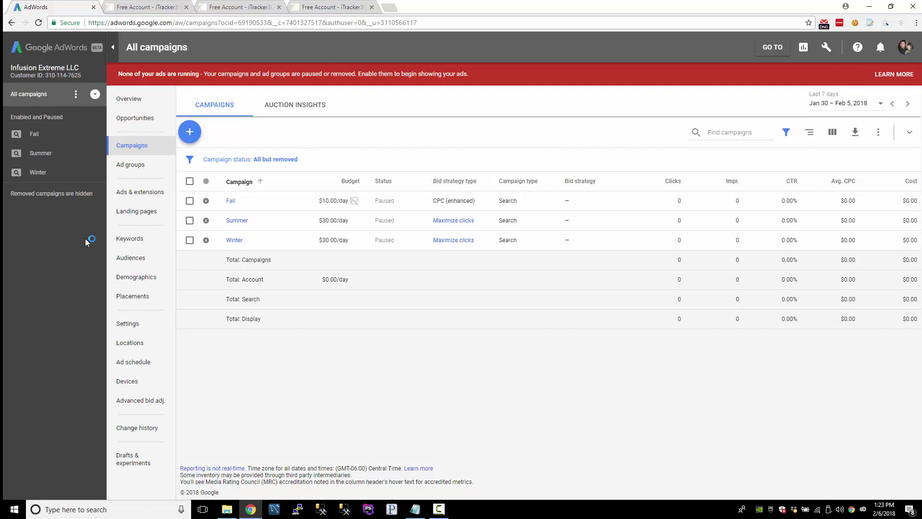
{"action": "left_click", "coordinate": [136, 329]}
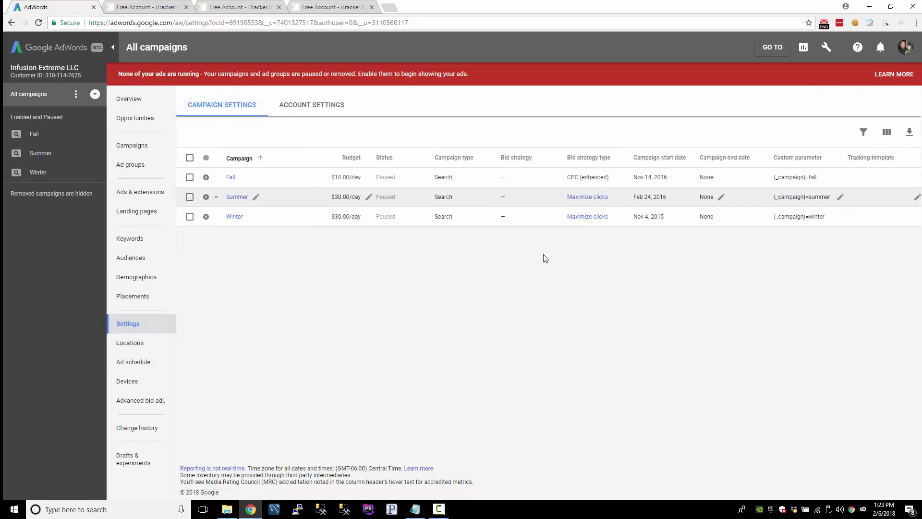